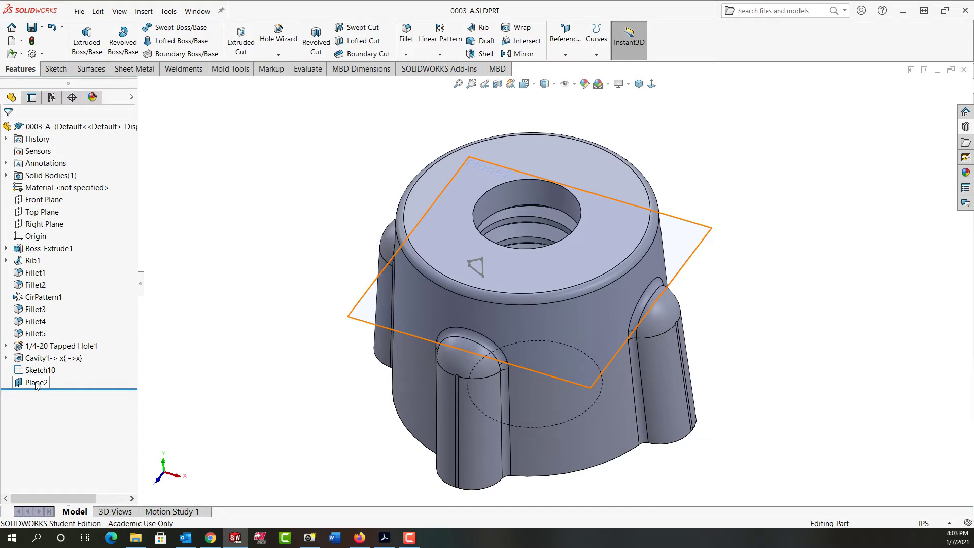
Start a sketch on Plane2 and draw a circle of about 0.066 in radius centred on the origin.
{"action": "left_click", "coordinate": [35, 384]}
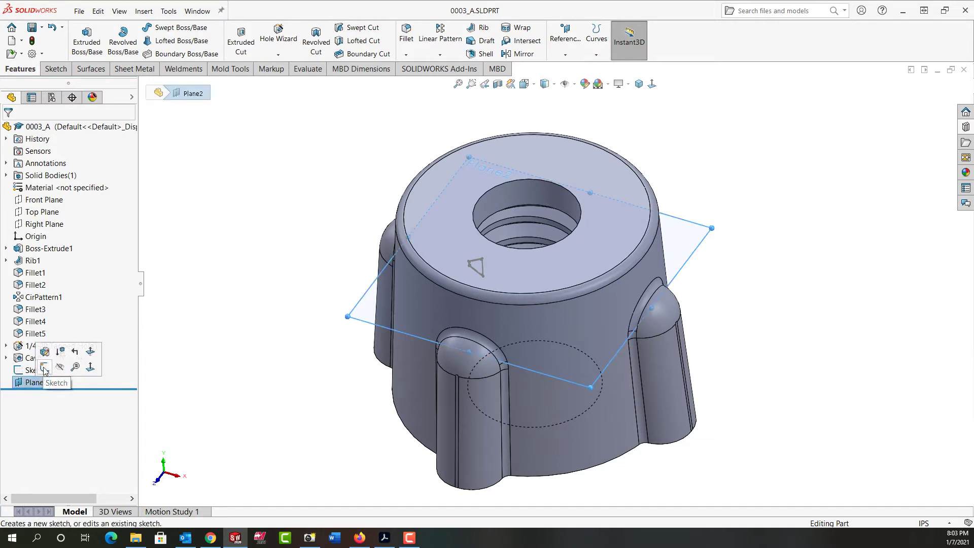
{"action": "left_click", "coordinate": [45, 368]}
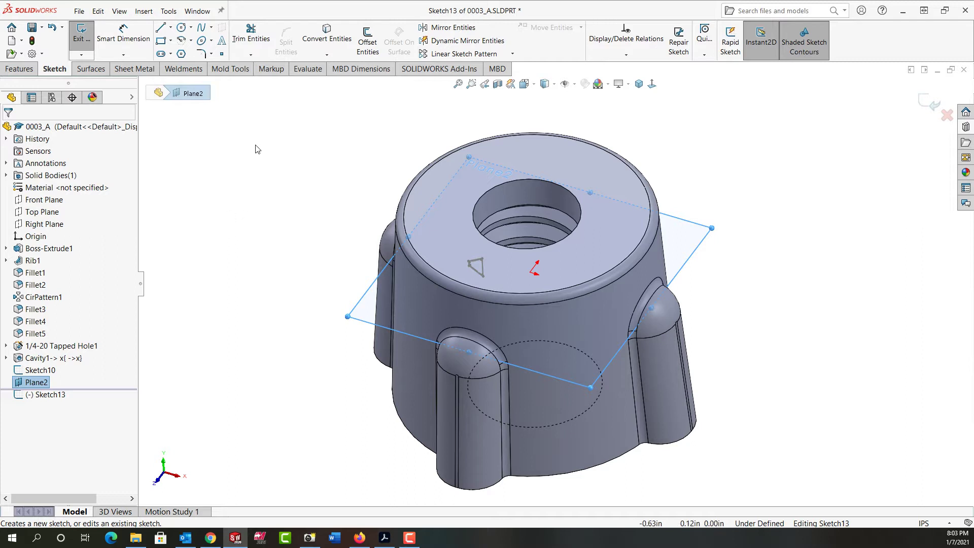
{"action": "left_click", "coordinate": [182, 28]}
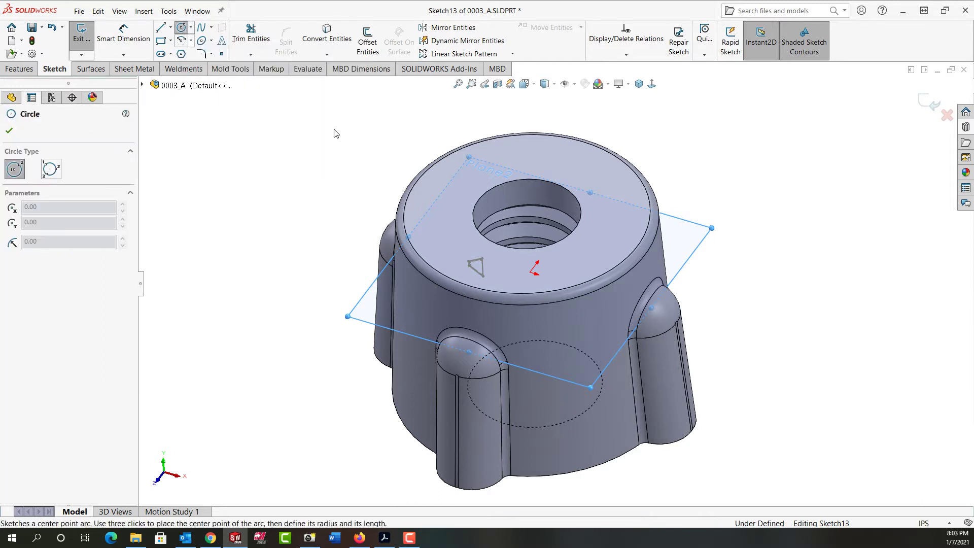
{"action": "left_click", "coordinate": [530, 273]}
{"action": "left_click", "coordinate": [495, 277]}
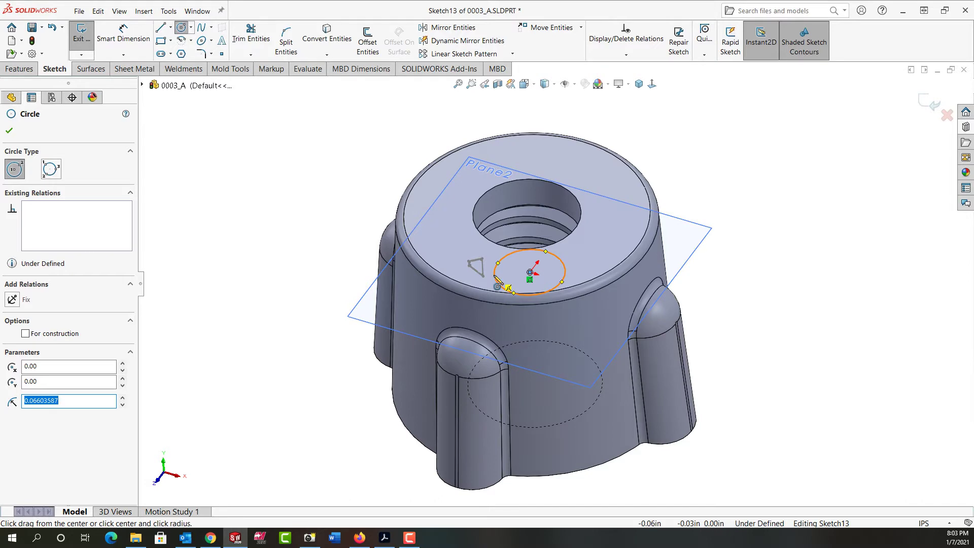
{"action": "key", "text": "Escape"}
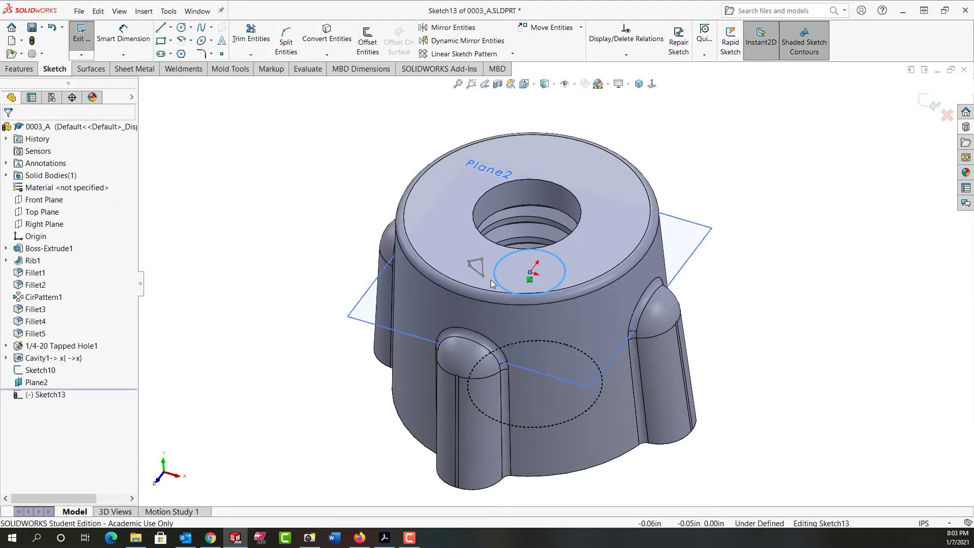
Make the circle coincident with the upper inner corner of the small thread-profile sketch, and exit the sketch.
{"action": "scroll", "coordinate": [487, 273], "scroll_direction": "down", "scroll_amount": 3}
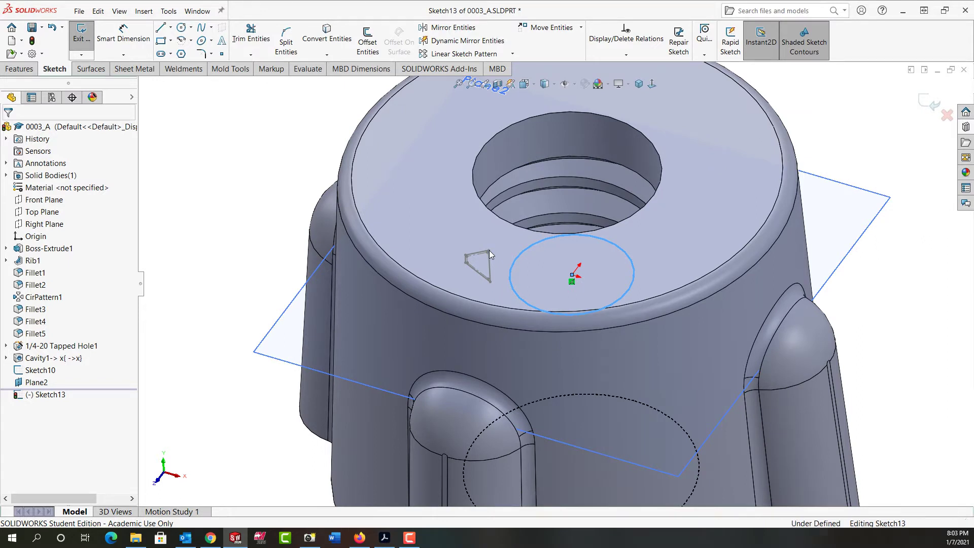
{"action": "left_click", "coordinate": [489, 251], "text": "ctrl"}
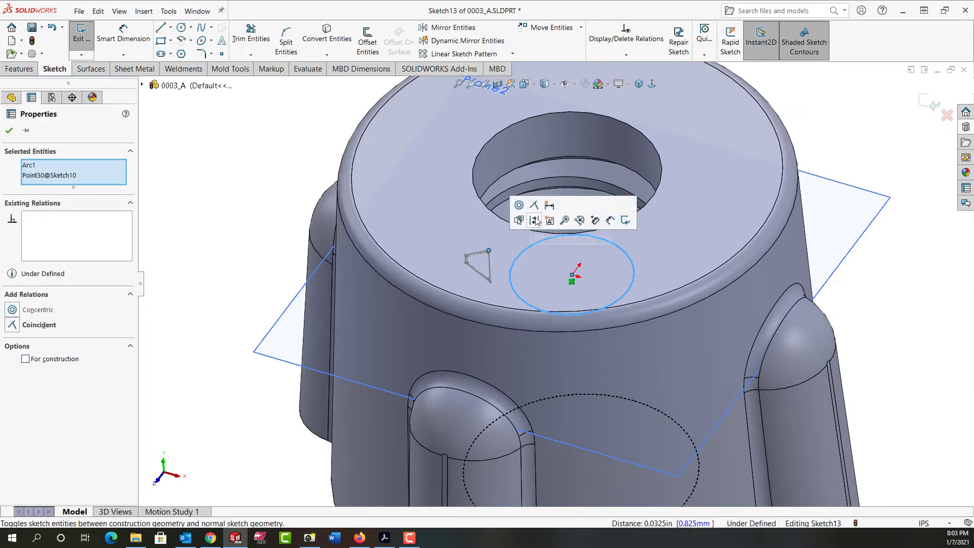
{"action": "left_click", "coordinate": [536, 207]}
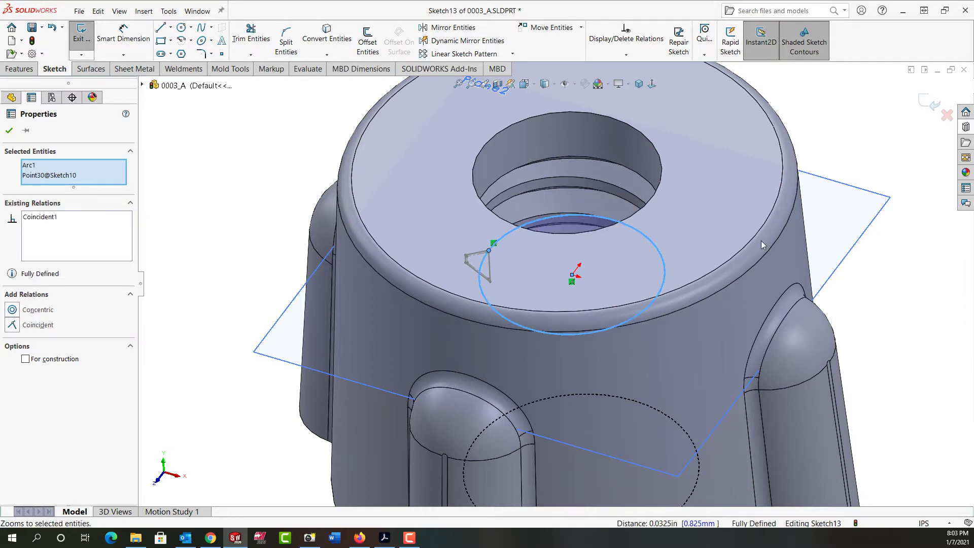
{"action": "left_click", "coordinate": [846, 154]}
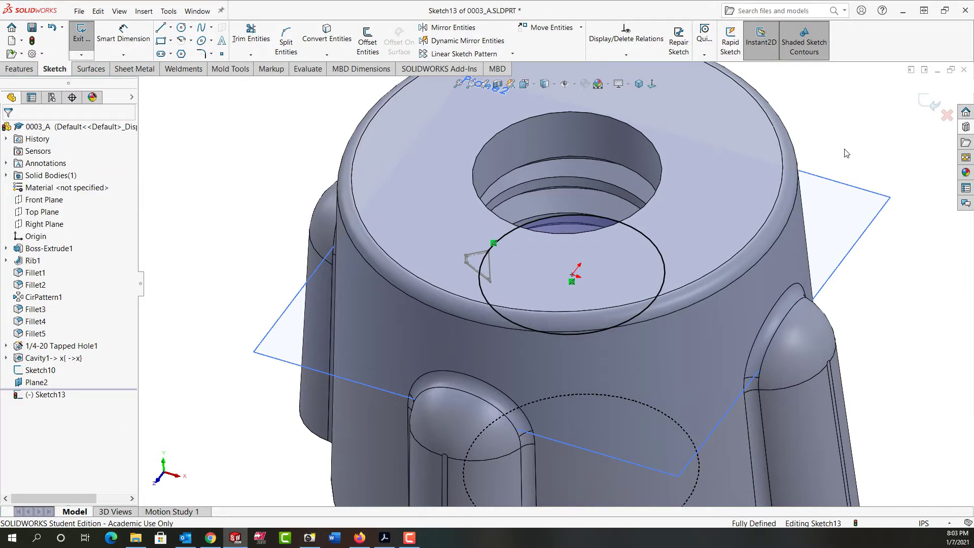
{"action": "right_click", "coordinate": [847, 153]}
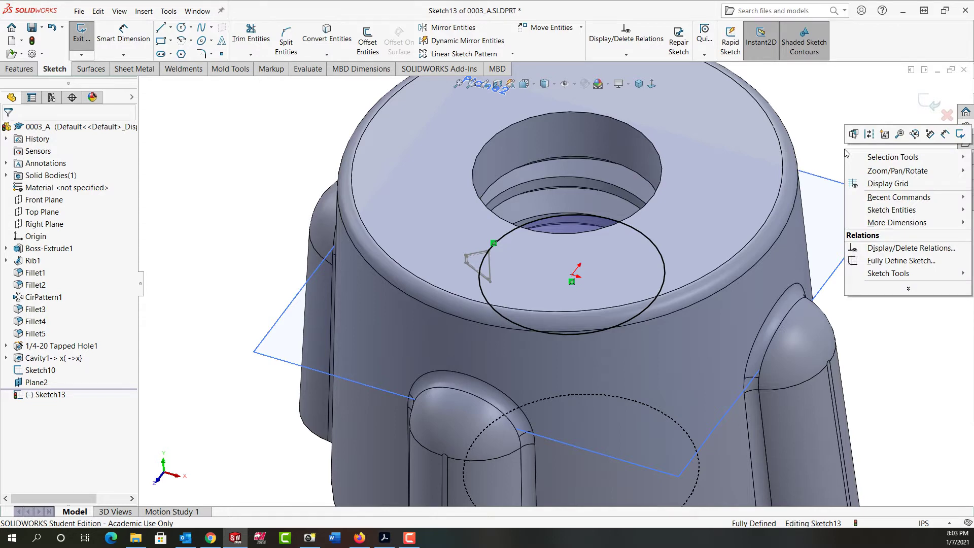
{"action": "left_click", "coordinate": [961, 134]}
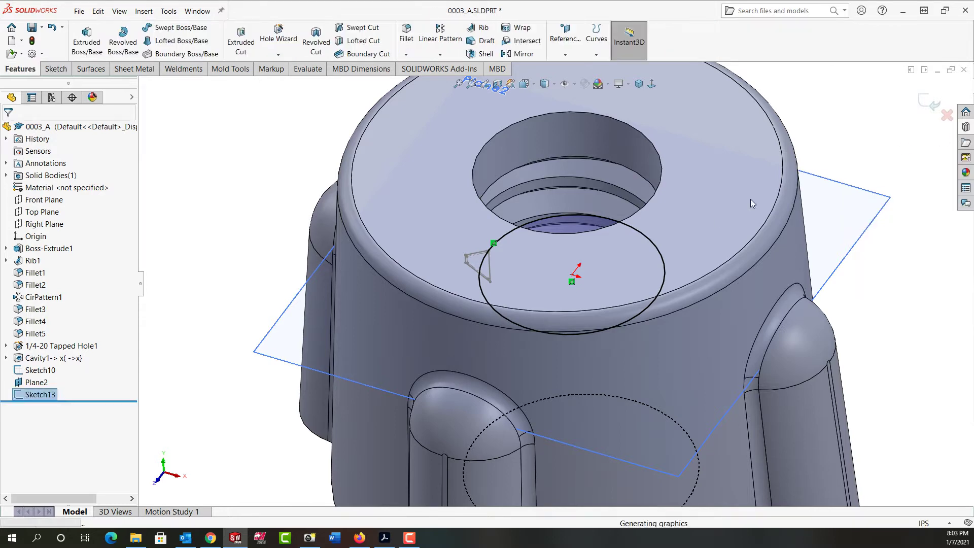
Start a constant-pitch helix from the circle sketch with 0.05 in pitch, 2.5 revolutions and counterclockwise direction.
{"action": "scroll", "coordinate": [570, 291], "scroll_direction": "up", "scroll_amount": 3}
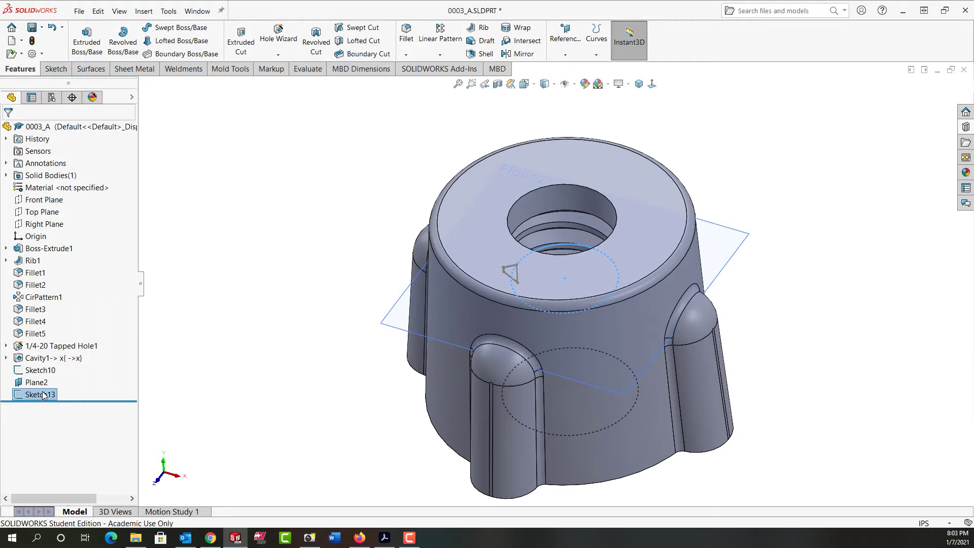
{"action": "left_click", "coordinate": [599, 51]}
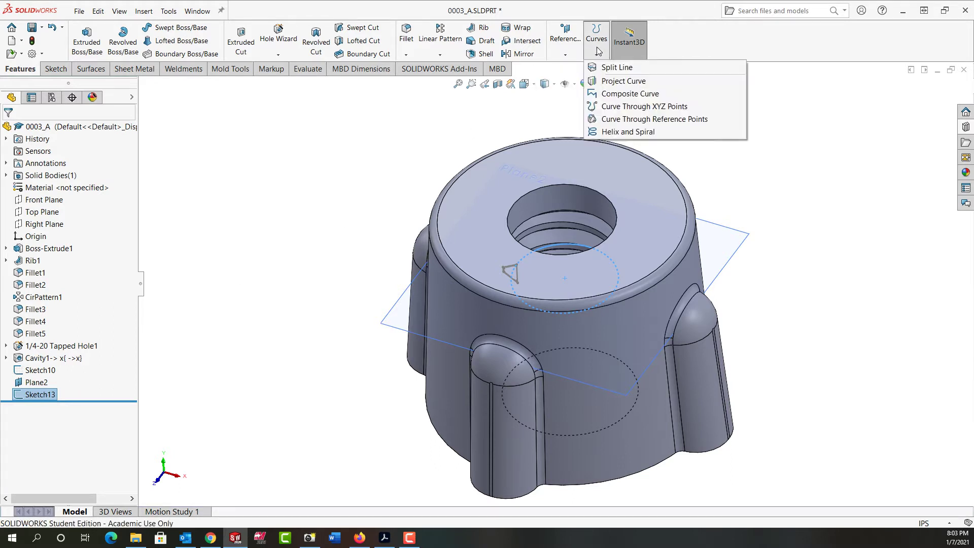
{"action": "left_click", "coordinate": [627, 133]}
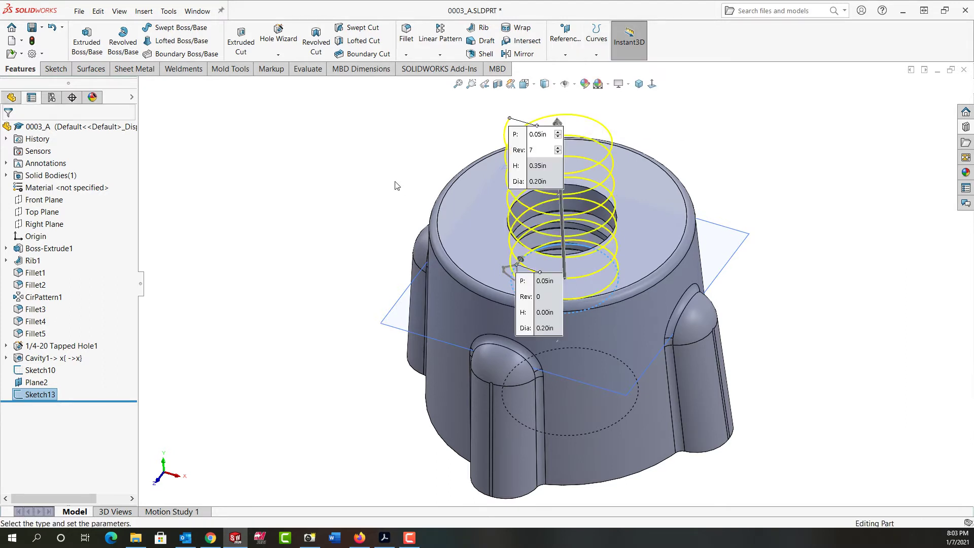
{"action": "left_click", "coordinate": [45, 239]}
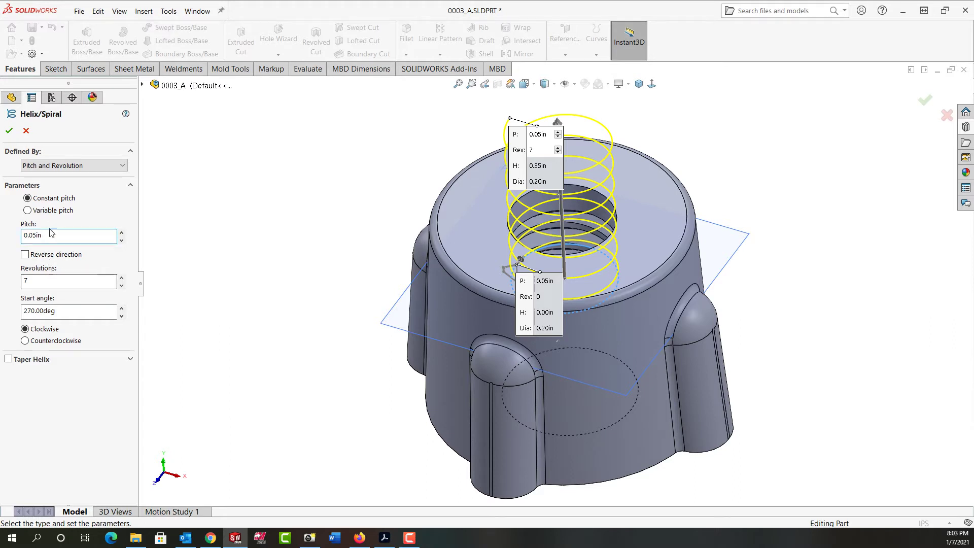
{"action": "double_click", "coordinate": [25, 279]}
{"action": "type", "text": "2.5"}
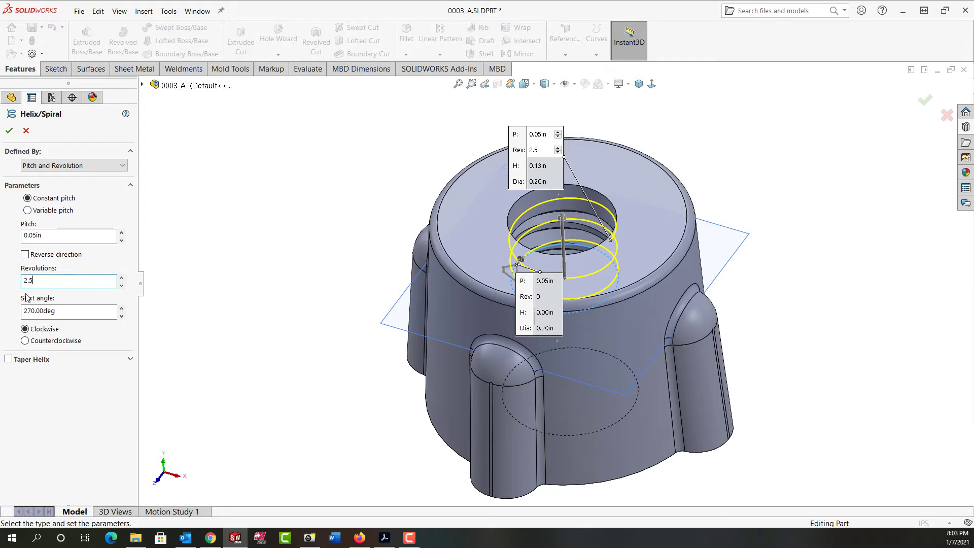
{"action": "left_click", "coordinate": [26, 341]}
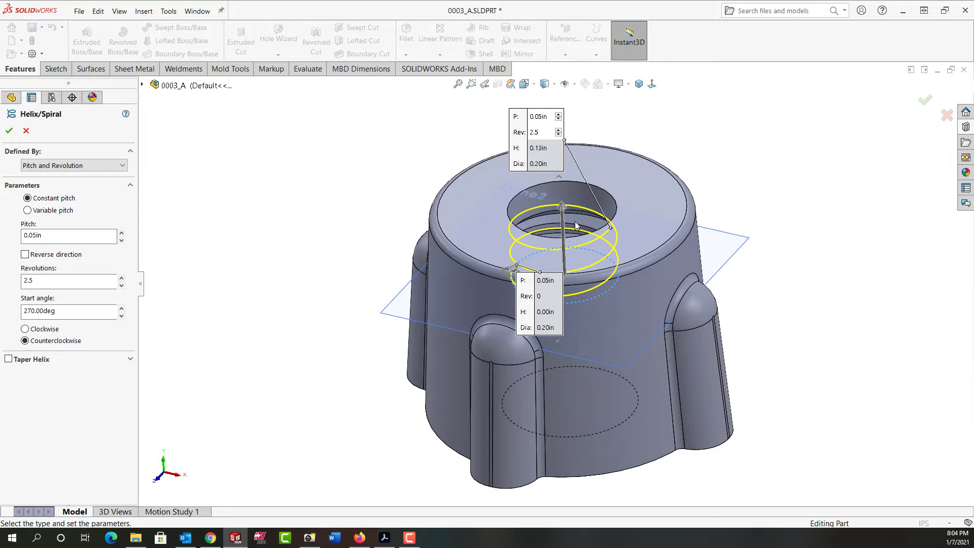
Try a start angle of 90 degrees for the helix.
{"action": "middle_click_drag", "start_coordinate": [576, 226], "coordinate": [614, 208]}
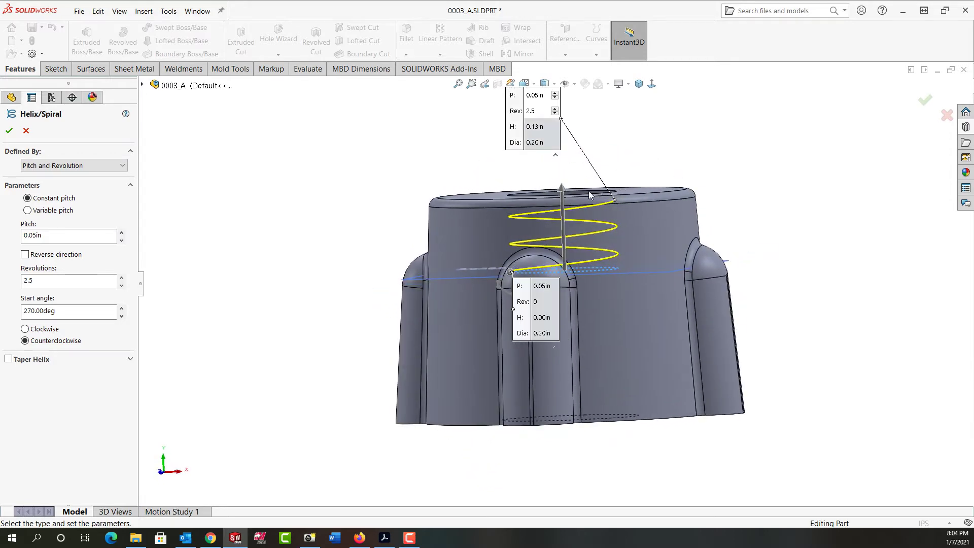
{"action": "middle_click_drag", "start_coordinate": [588, 188], "coordinate": [577, 250]}
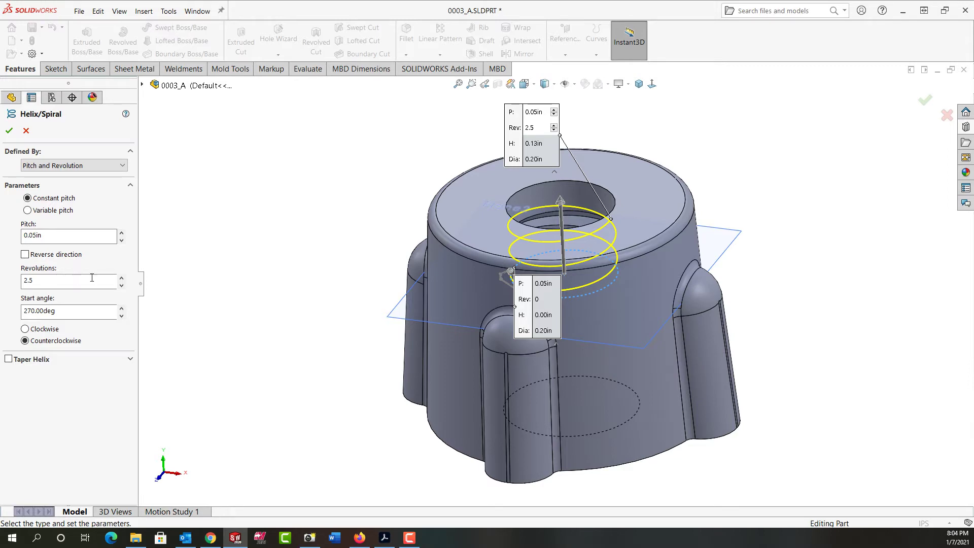
{"action": "middle_click_drag", "start_coordinate": [239, 320], "coordinate": [254, 338]}
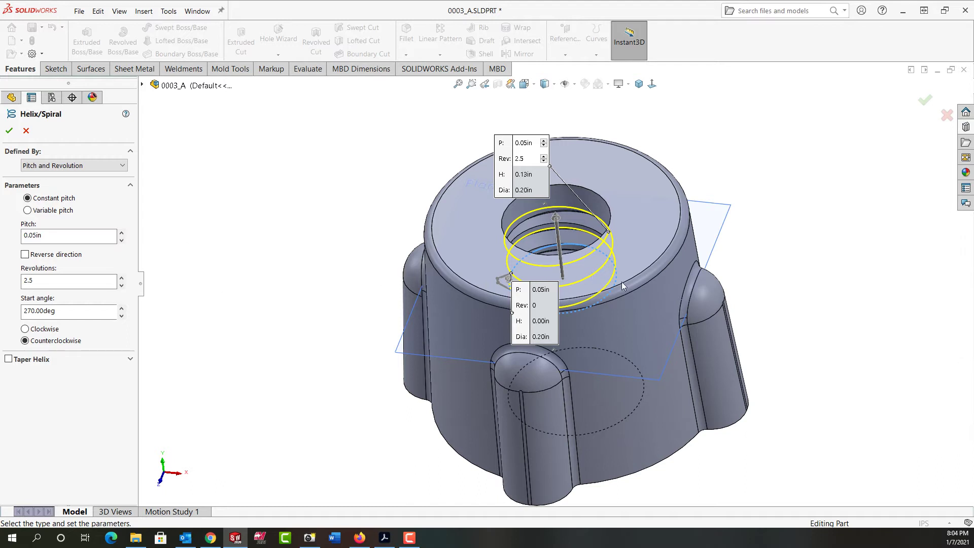
{"action": "left_click", "coordinate": [78, 313]}
{"action": "left_click_drag", "start_coordinate": [78, 312], "coordinate": [19, 313]}
{"action": "type", "text": "9"}
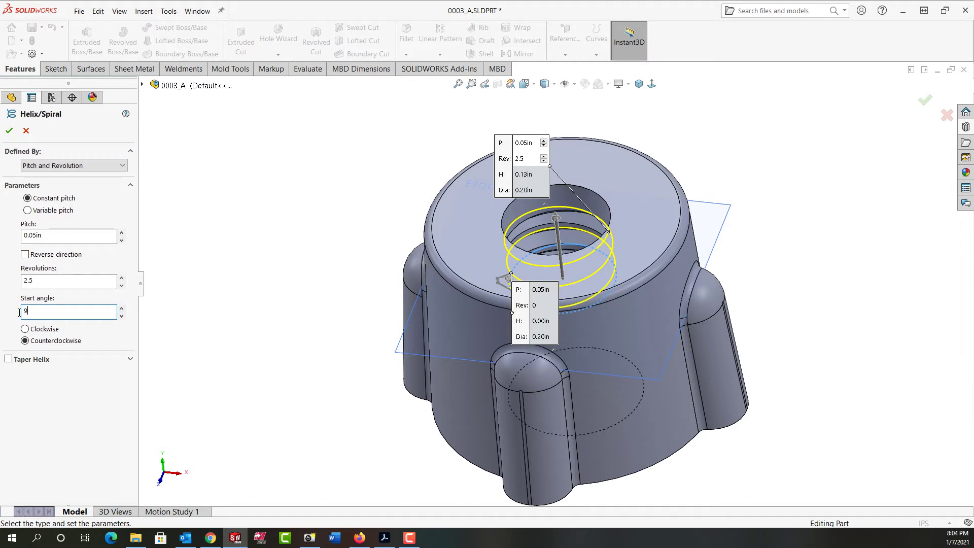
{"action": "type", "text": "0"}
{"action": "key", "text": "Return"}
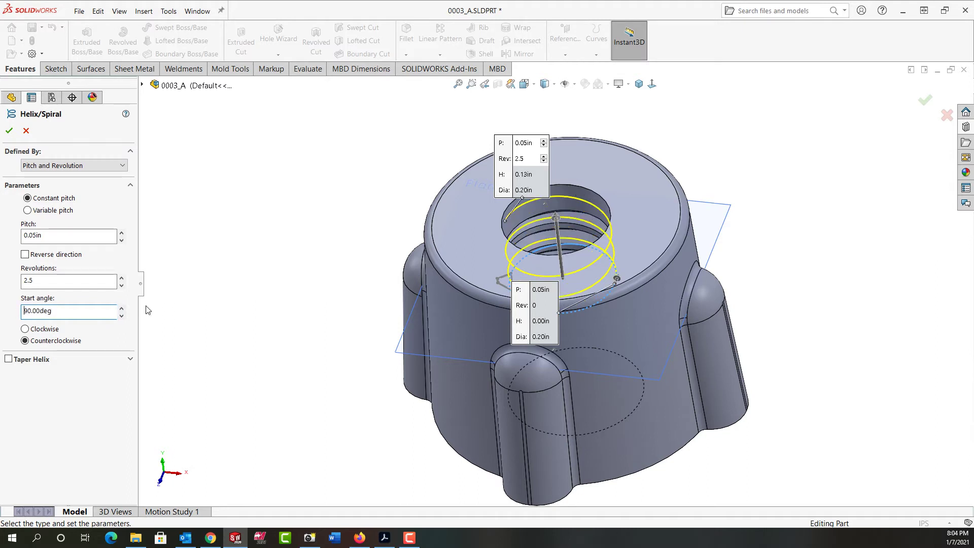
Set the helix's start angle to 270 degrees and create the helix.
{"action": "double_click", "coordinate": [62, 312]}
{"action": "type", "text": "270"}
{"action": "key", "text": "Return"}
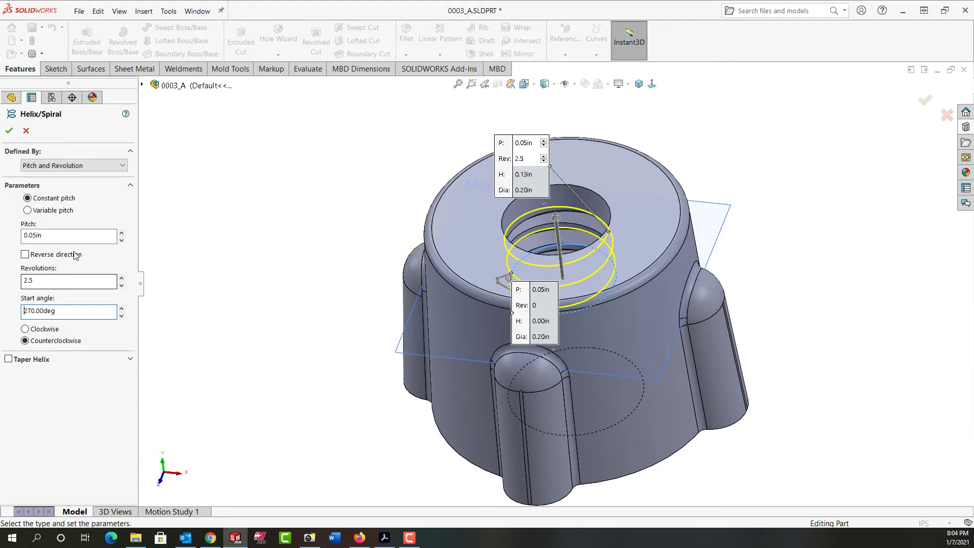
{"action": "key", "text": "Return"}
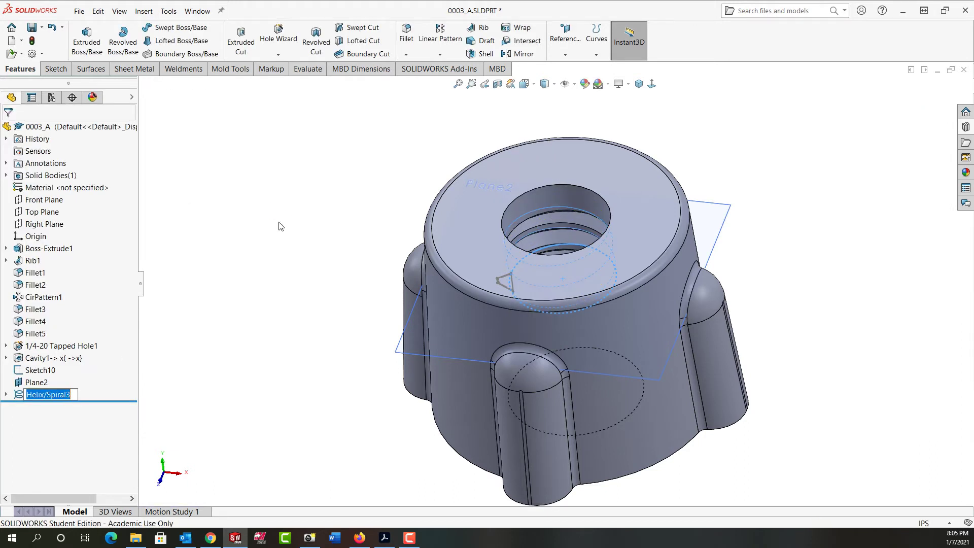
{"action": "left_click", "coordinate": [7, 394]}
{"action": "left_click", "coordinate": [51, 407]}
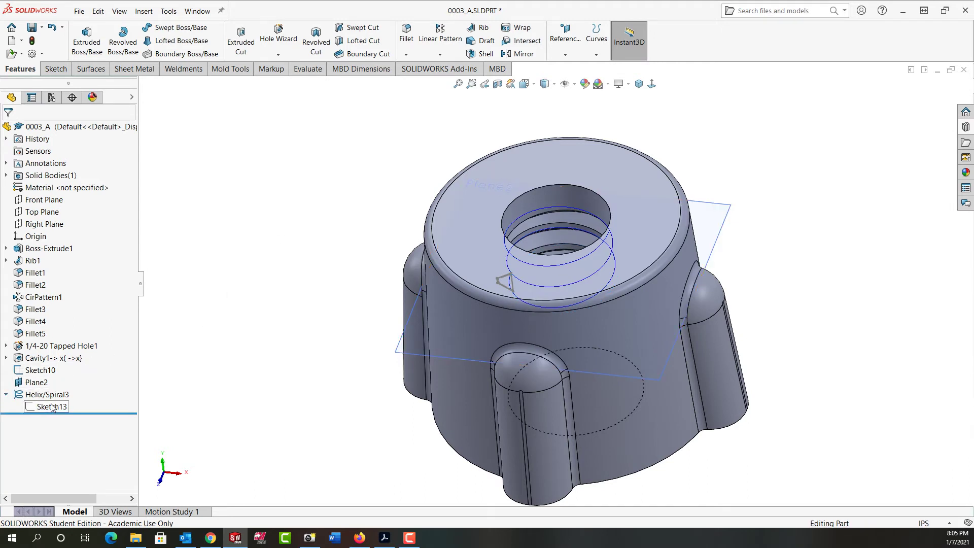
{"action": "left_click", "coordinate": [51, 407]}
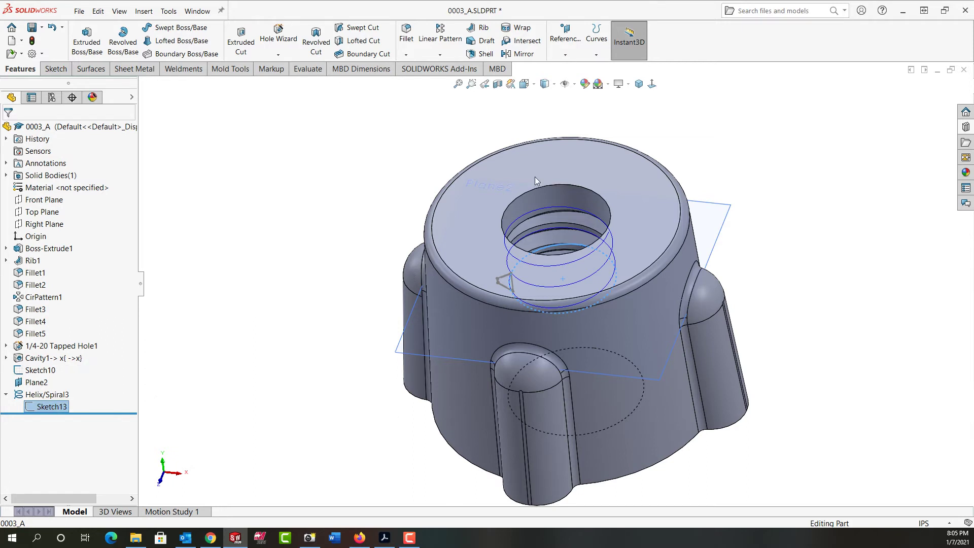
{"action": "left_click", "coordinate": [597, 55]}
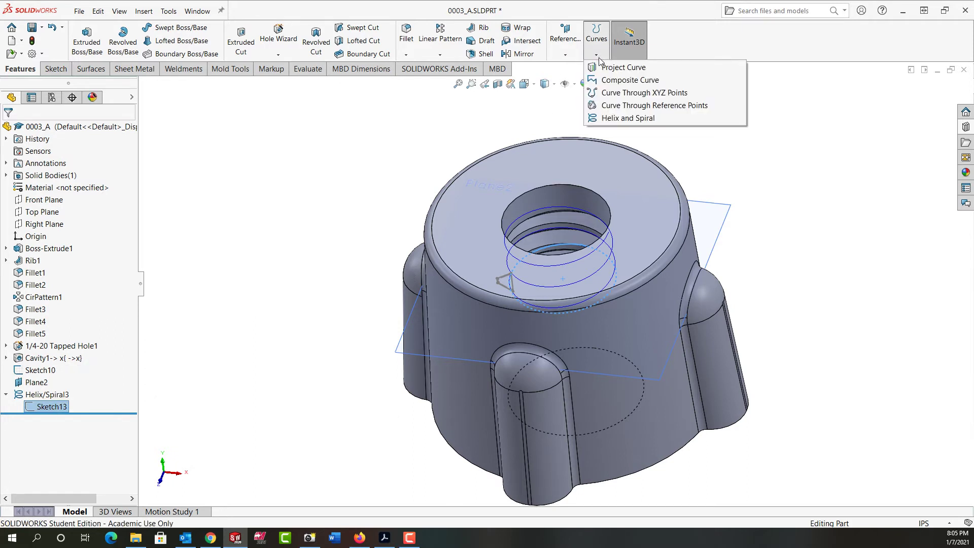
{"action": "left_click", "coordinate": [629, 118]}
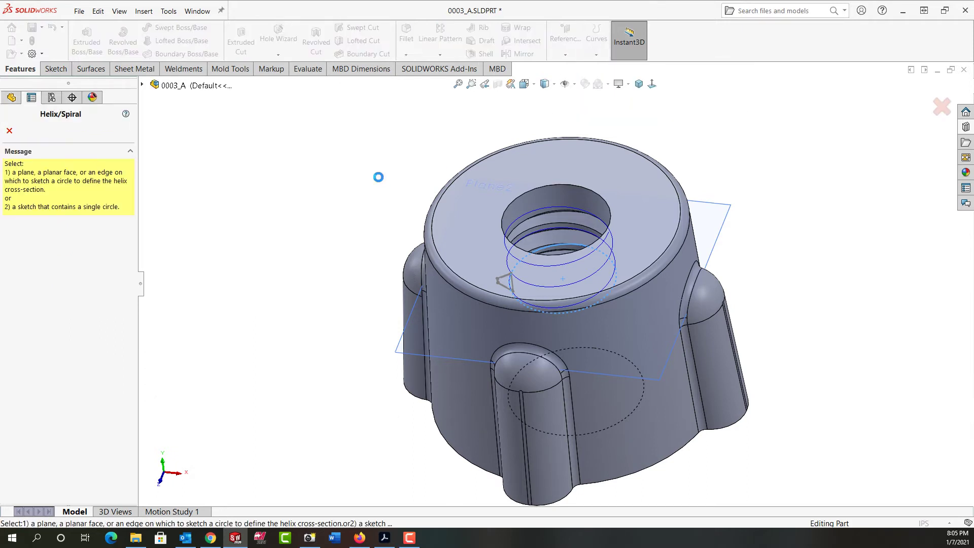
{"action": "left_click", "coordinate": [9, 130]}
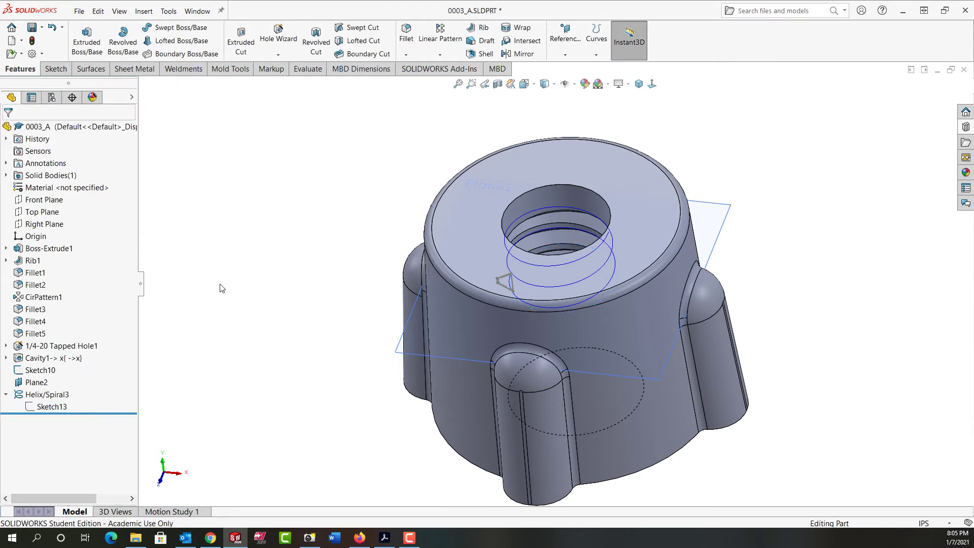
Start a new sketch on Plane2 and convert the helix's base circle, Sketch13, into it.
{"action": "left_click", "coordinate": [39, 383]}
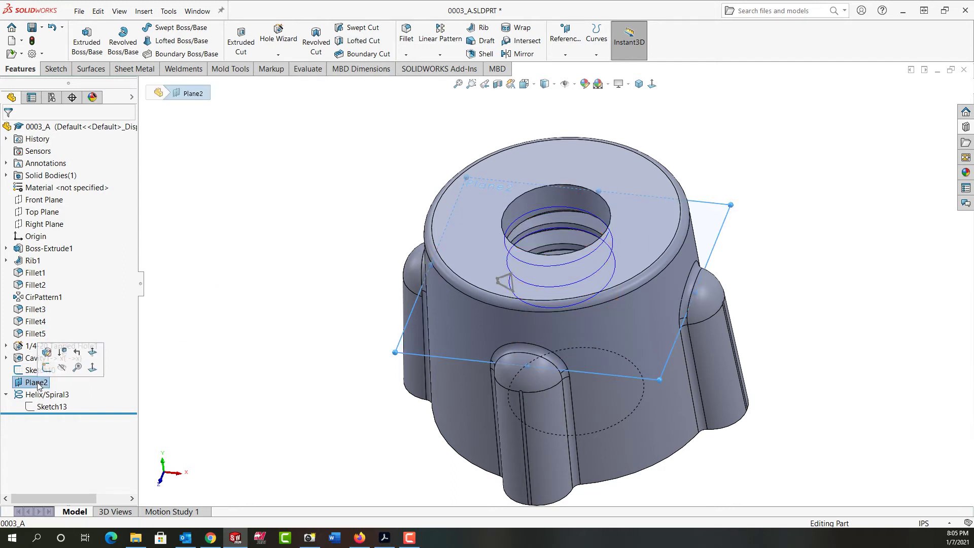
{"action": "left_click", "coordinate": [47, 369]}
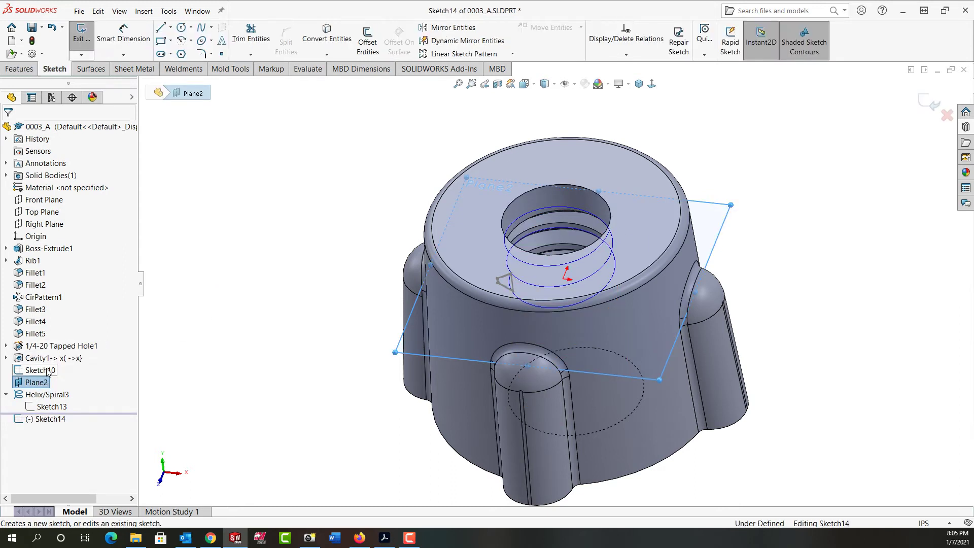
{"action": "left_click", "coordinate": [328, 45]}
{"action": "left_click", "coordinate": [142, 85]}
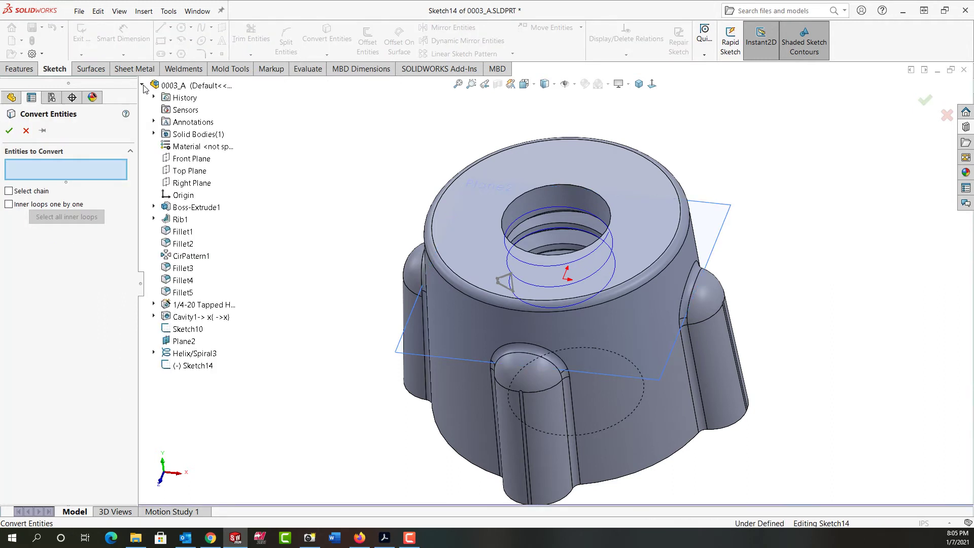
{"action": "left_click", "coordinate": [154, 353]}
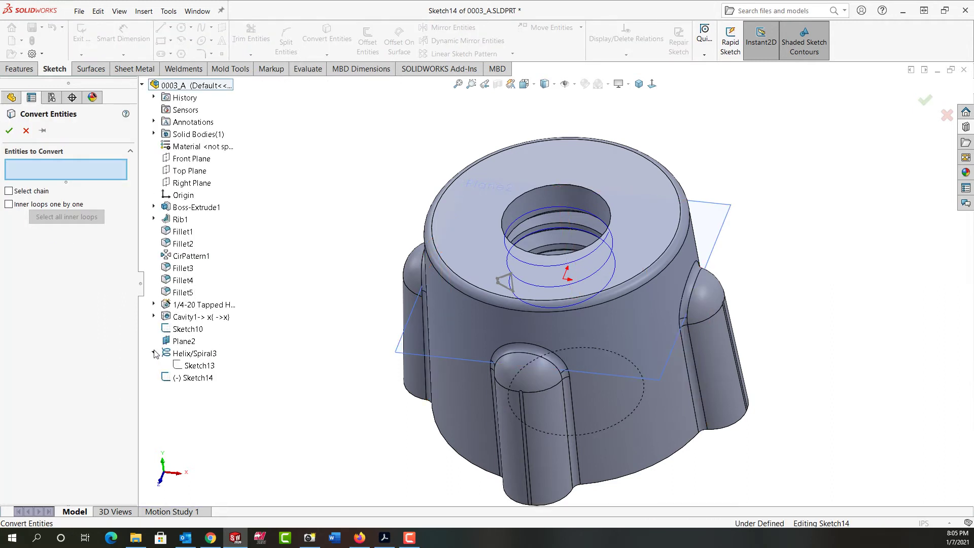
{"action": "left_click", "coordinate": [199, 367]}
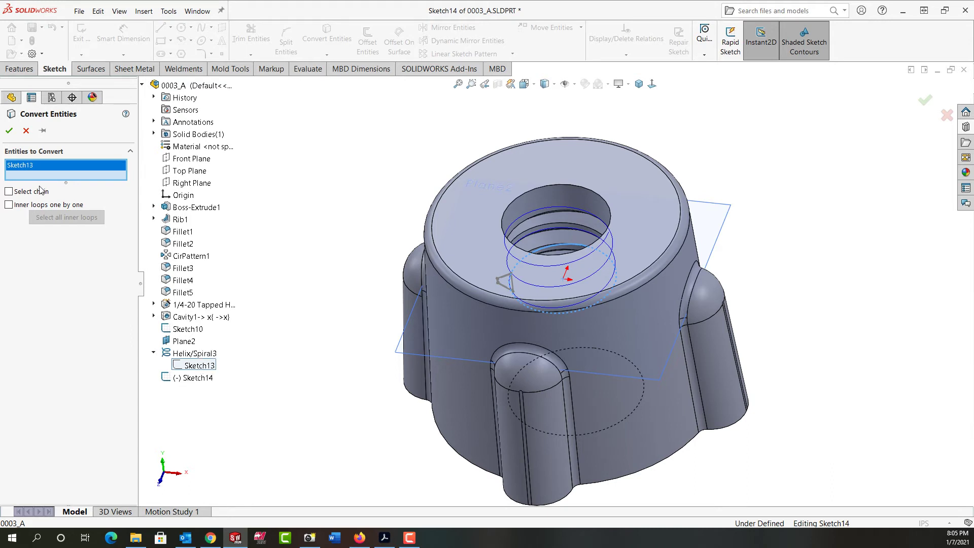
{"action": "left_click", "coordinate": [9, 131]}
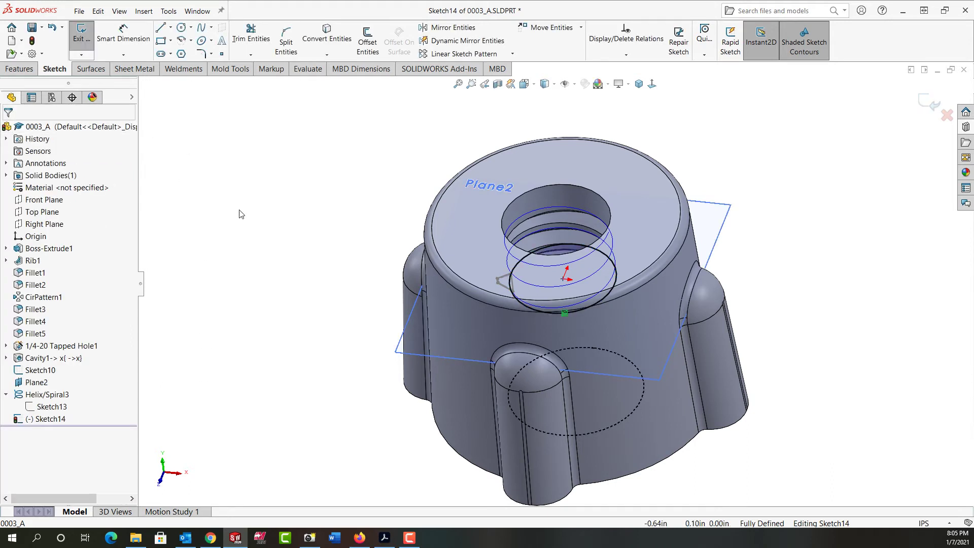
Close the sketch with the converted circle and start a helix from it.
{"action": "right_click", "coordinate": [240, 213]}
{"action": "left_click", "coordinate": [355, 195]}
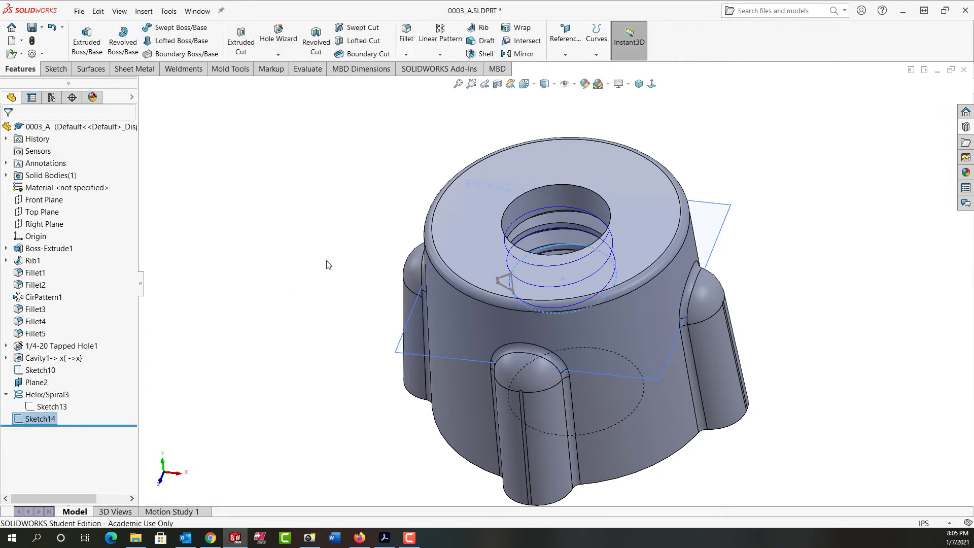
{"action": "left_click", "coordinate": [598, 55]}
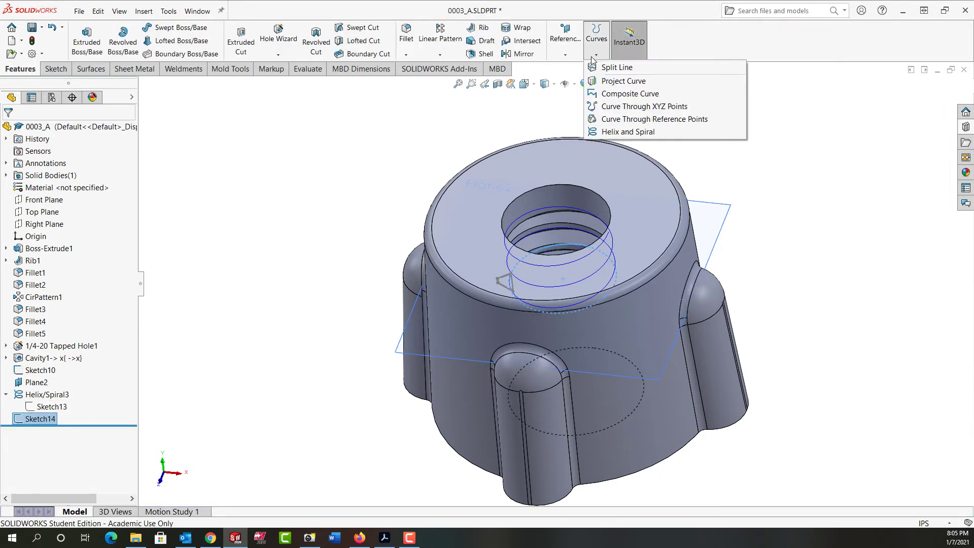
{"action": "left_click", "coordinate": [615, 133]}
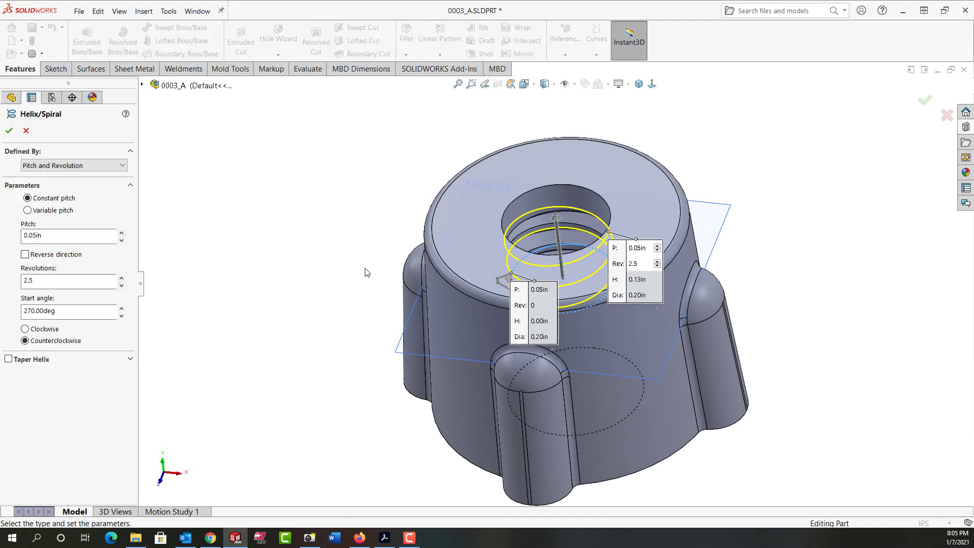
Reverse the second helix's direction so it runs down through the part, and set its rotation to clockwise.
{"action": "middle_click_drag", "start_coordinate": [357, 219], "coordinate": [374, 216]}
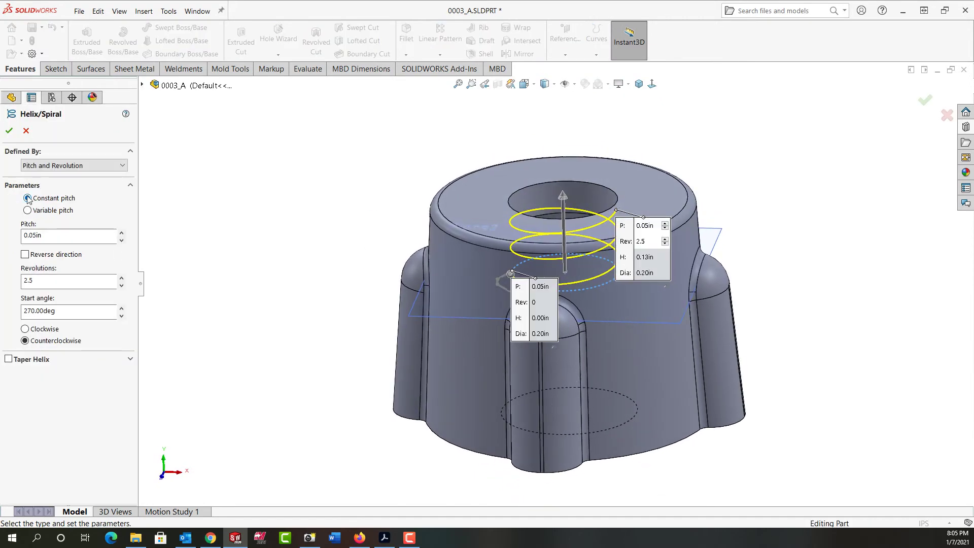
{"action": "left_click", "coordinate": [25, 255]}
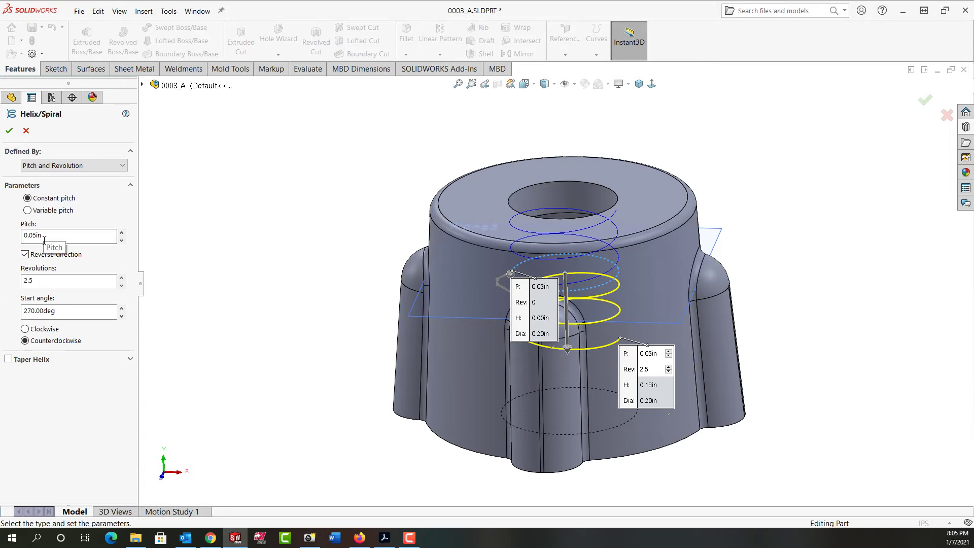
{"action": "middle_click_drag", "start_coordinate": [220, 279], "coordinate": [244, 306]}
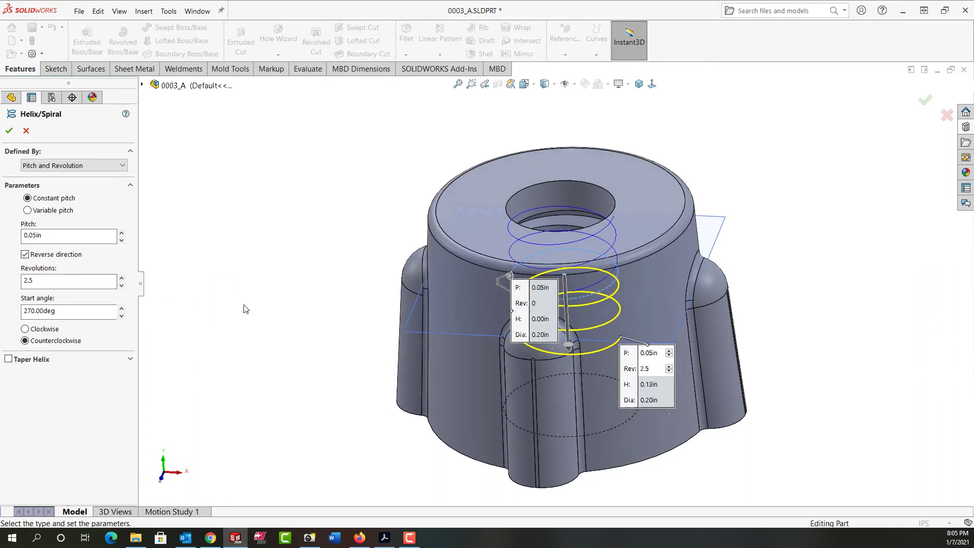
{"action": "left_click", "coordinate": [25, 330]}
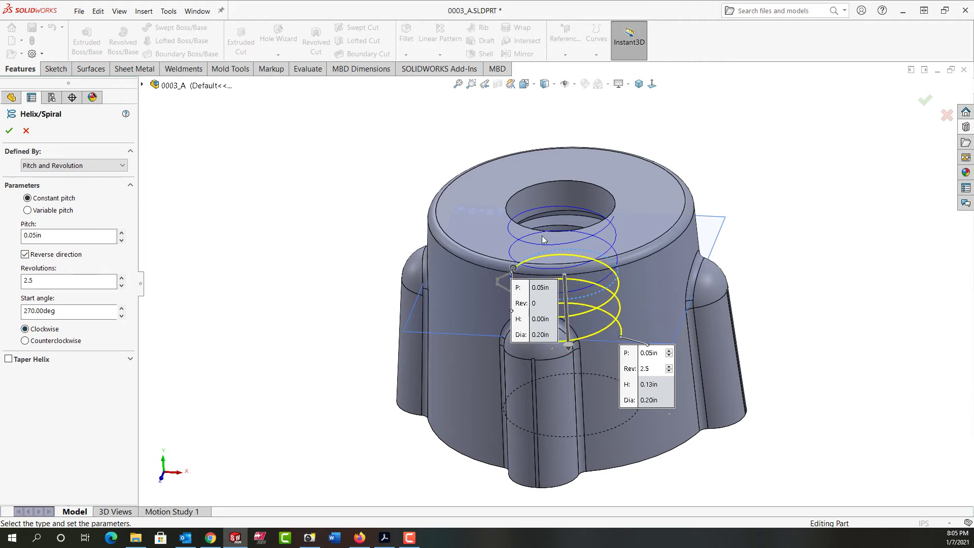
Try 5 revolutions for the downward helix and check its length against the part's bottom.
{"action": "middle_click_drag", "start_coordinate": [546, 312], "coordinate": [547, 281]}
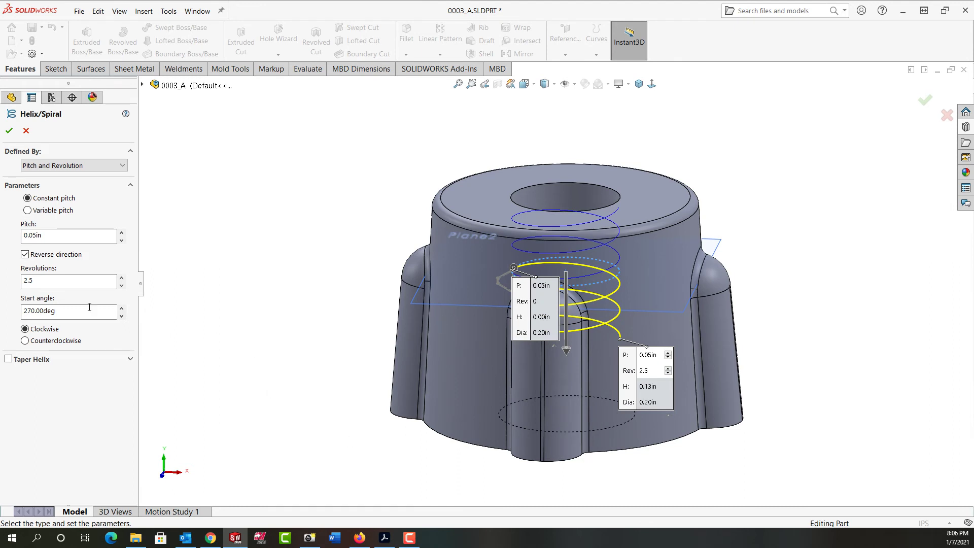
{"action": "left_click_drag", "start_coordinate": [35, 280], "coordinate": [17, 279]}
{"action": "type", "text": "5"}
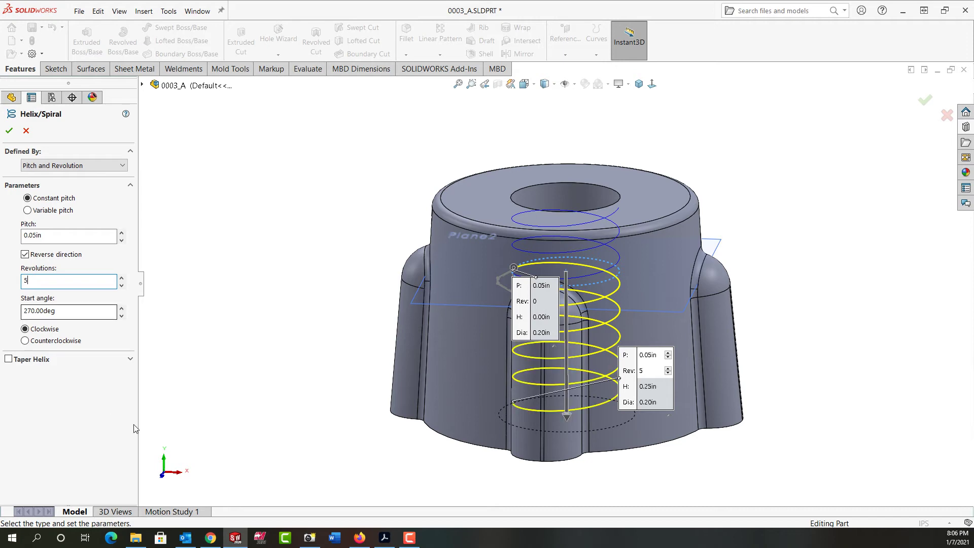
{"action": "middle_click_drag", "start_coordinate": [383, 423], "coordinate": [362, 399]}
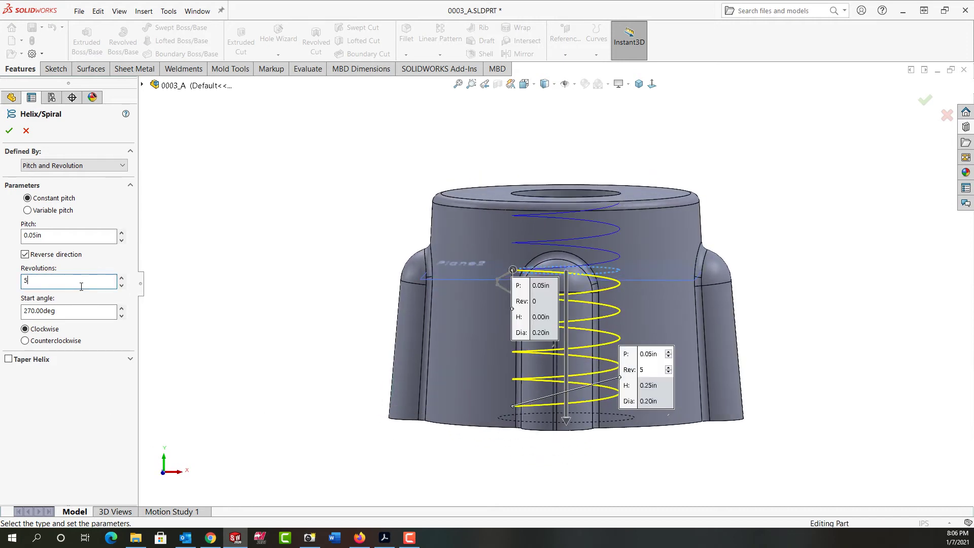
Set the downward helix to 6.5 revolutions so it extends past the part's bottom, and create it.
{"action": "left_click_drag", "start_coordinate": [29, 281], "coordinate": [16, 282]}
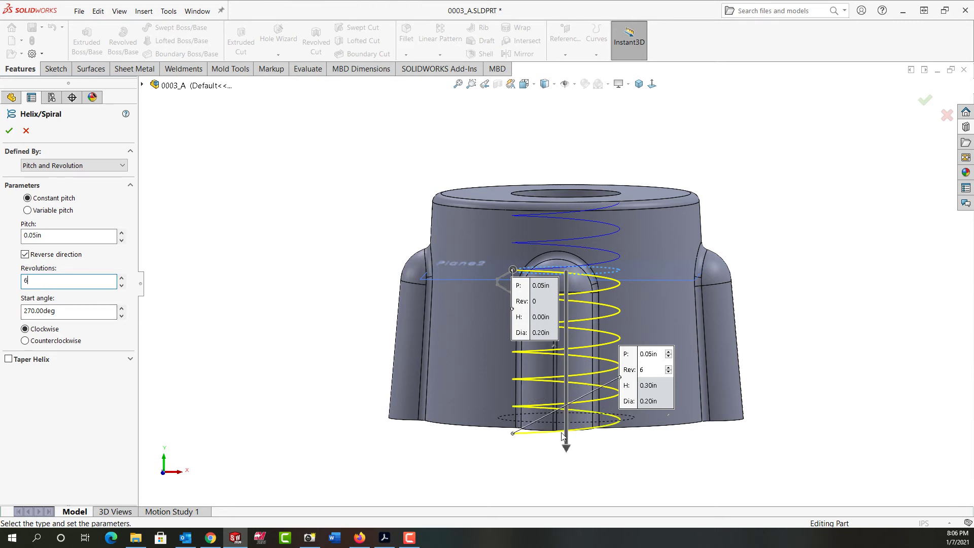
{"action": "left_click", "coordinate": [668, 370]}
{"action": "left_click", "coordinate": [669, 368]}
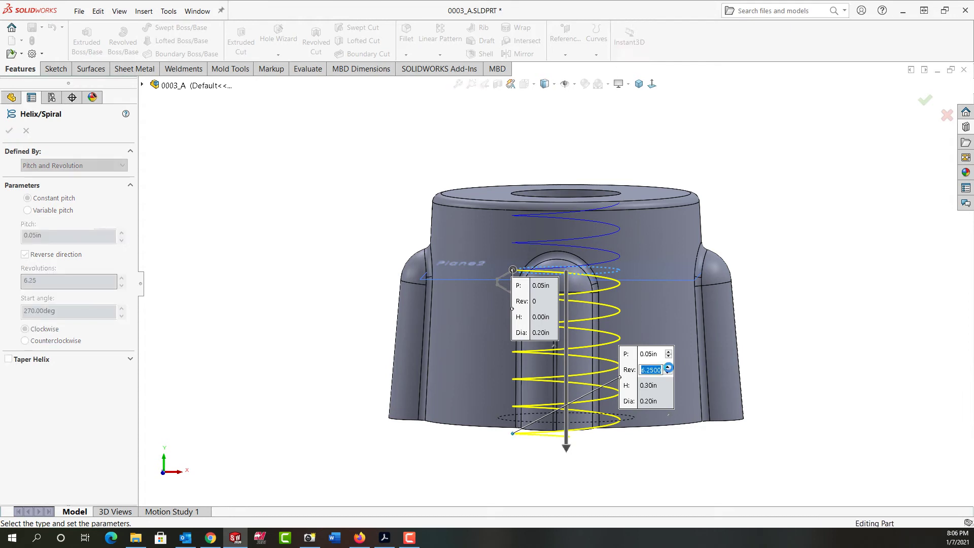
{"action": "left_click", "coordinate": [669, 367]}
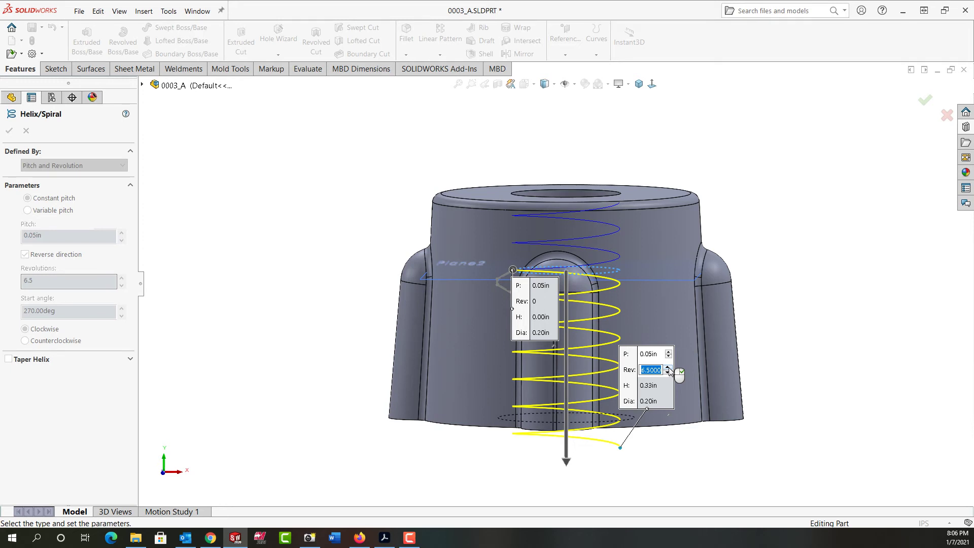
{"action": "key", "text": "Return"}
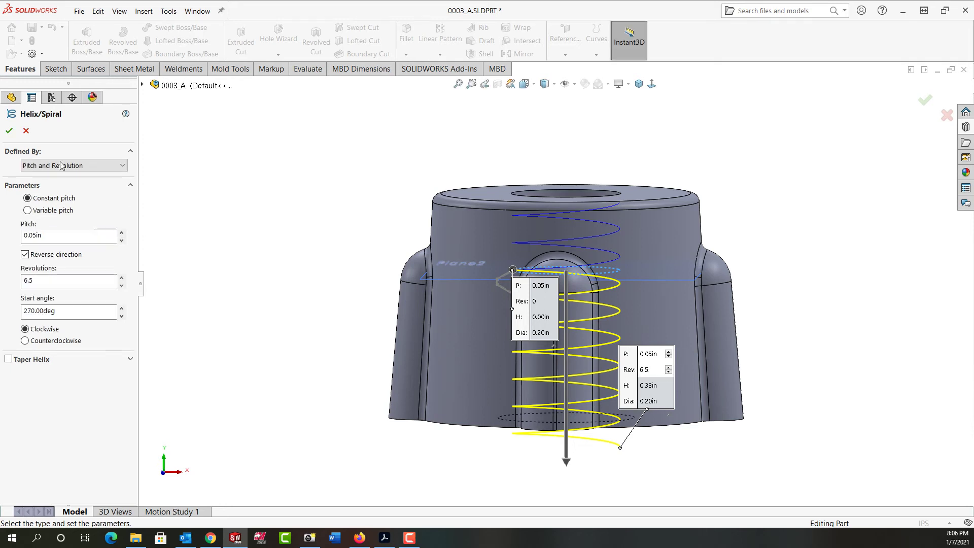
{"action": "left_click", "coordinate": [9, 130]}
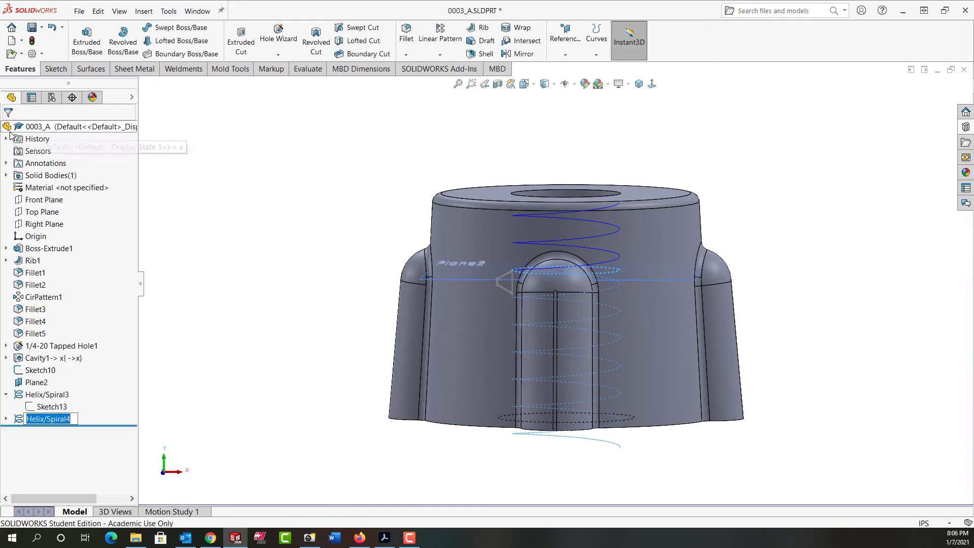
{"action": "left_click", "coordinate": [299, 211]}
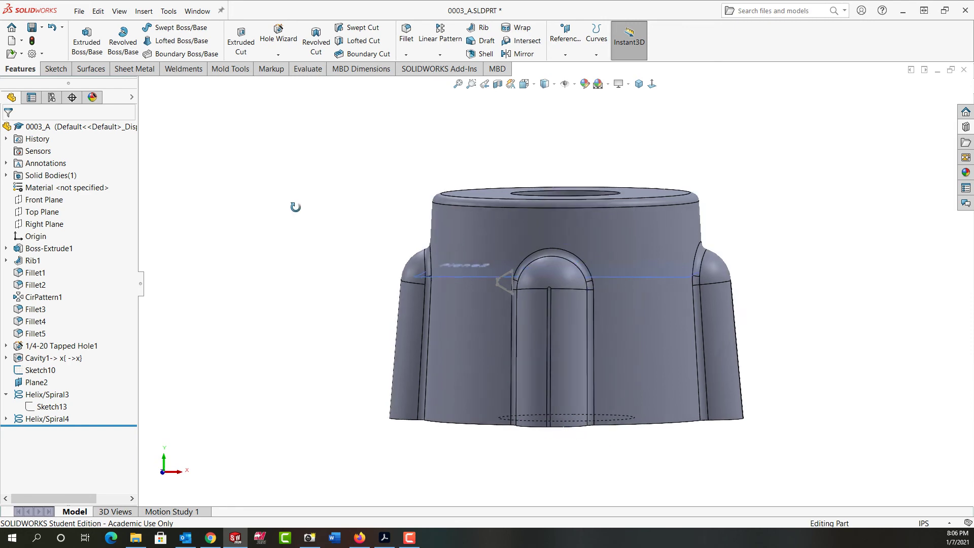
Hide Plane2 in the part.
{"action": "mouse_move", "coordinate": [294, 206]}
{"action": "middle_mouse_down"}
{"action": "mouse_move", "coordinate": [339, 261]}
{"action": "mouse_move", "coordinate": [287, 271]}
{"action": "middle_mouse_up"}
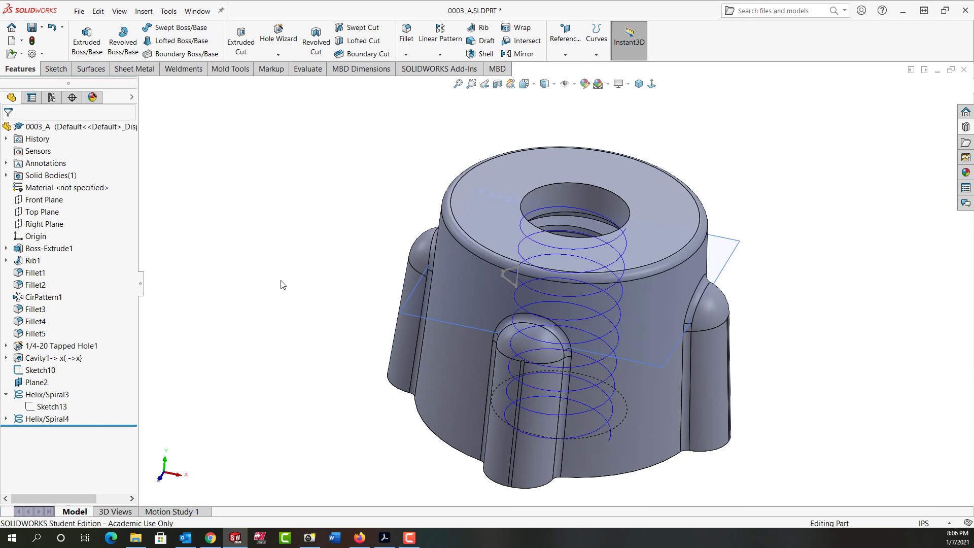
{"action": "left_click", "coordinate": [44, 384]}
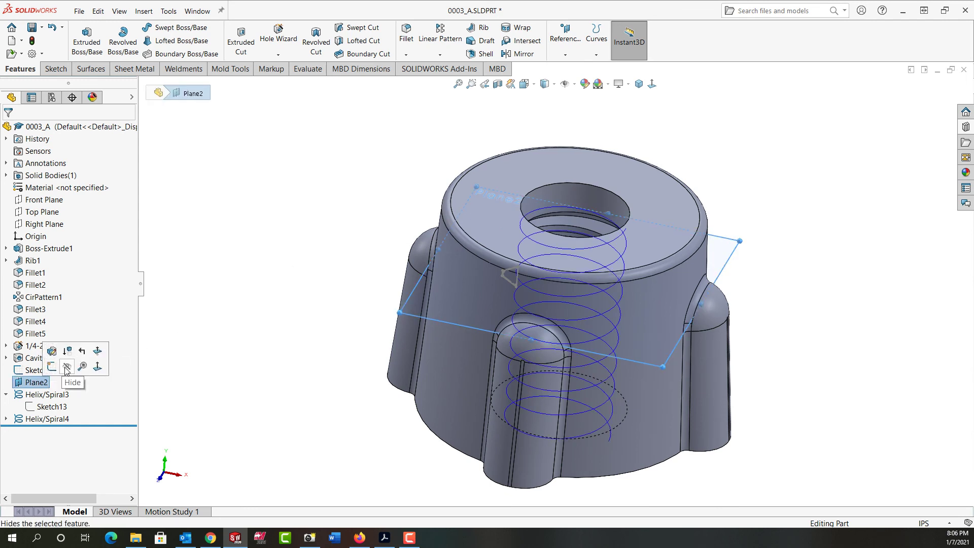
{"action": "left_click", "coordinate": [158, 364]}
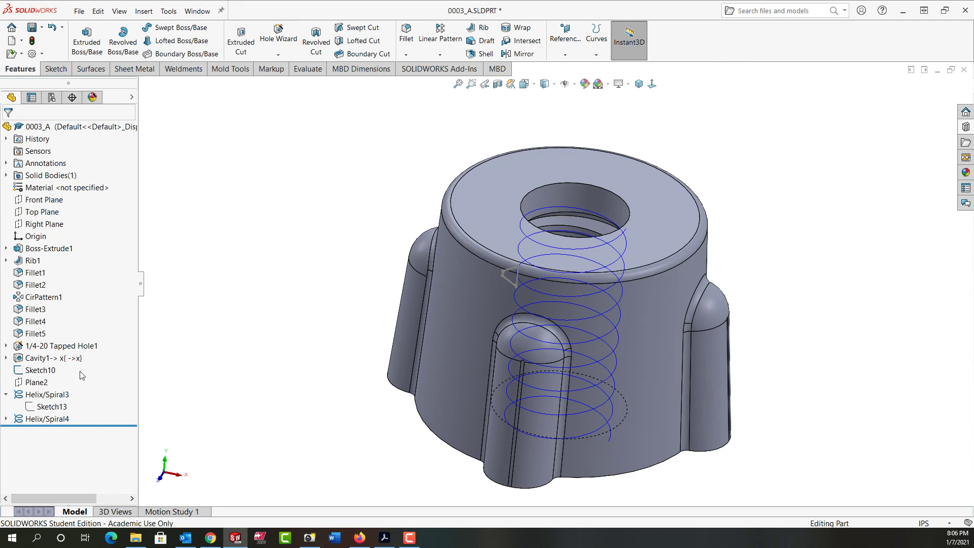
{"action": "left_click", "coordinate": [47, 418]}
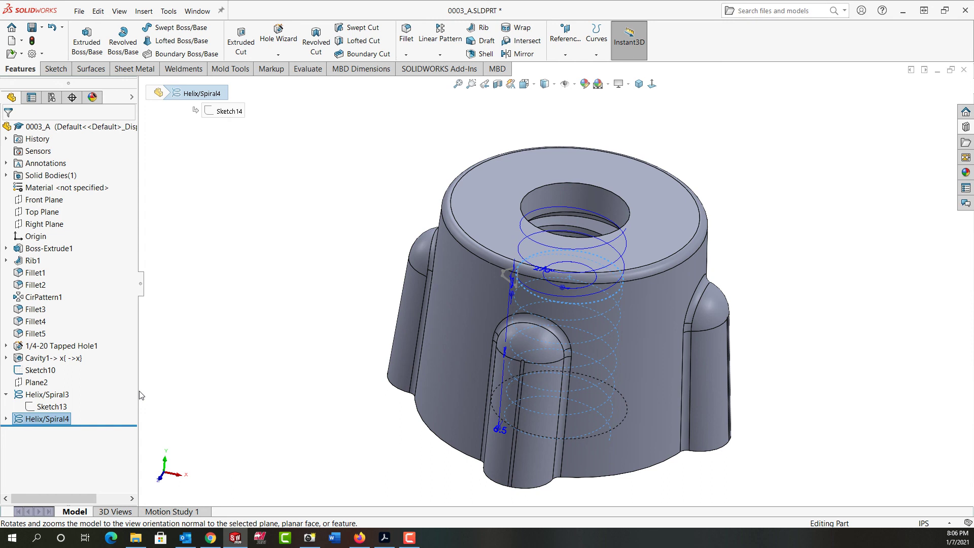
{"action": "left_click", "coordinate": [226, 375]}
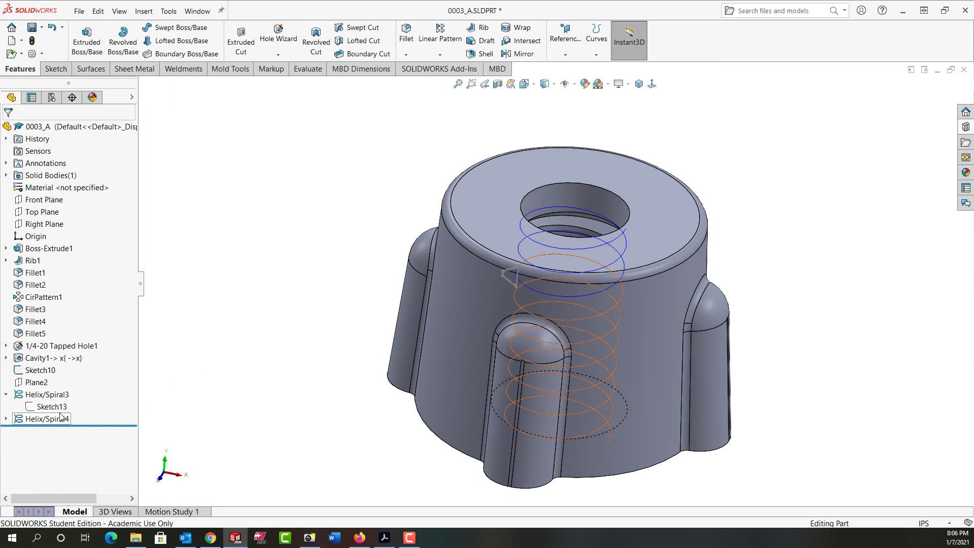
Join Helix/Spiral3 and Helix/Spiral4 into one composite curve.
{"action": "left_click", "coordinate": [597, 39]}
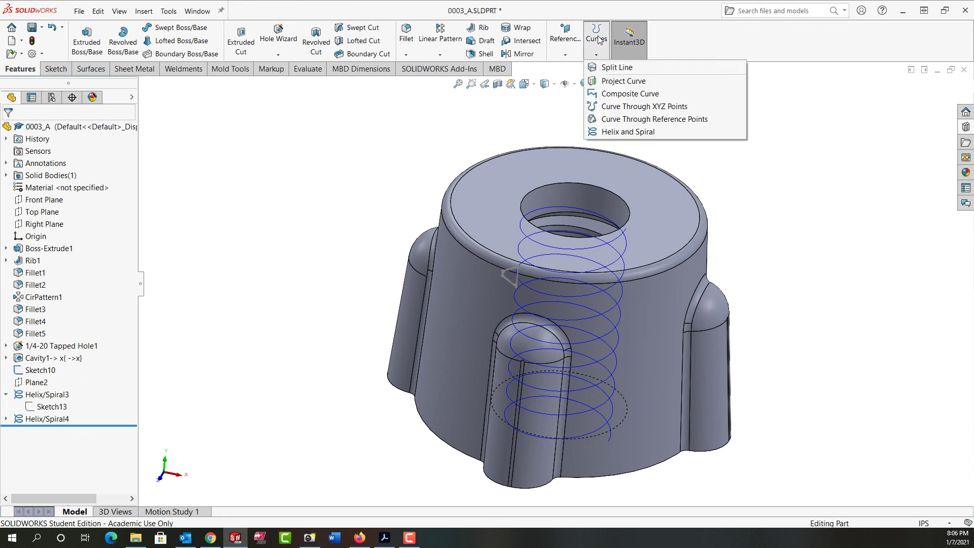
{"action": "left_click", "coordinate": [616, 94]}
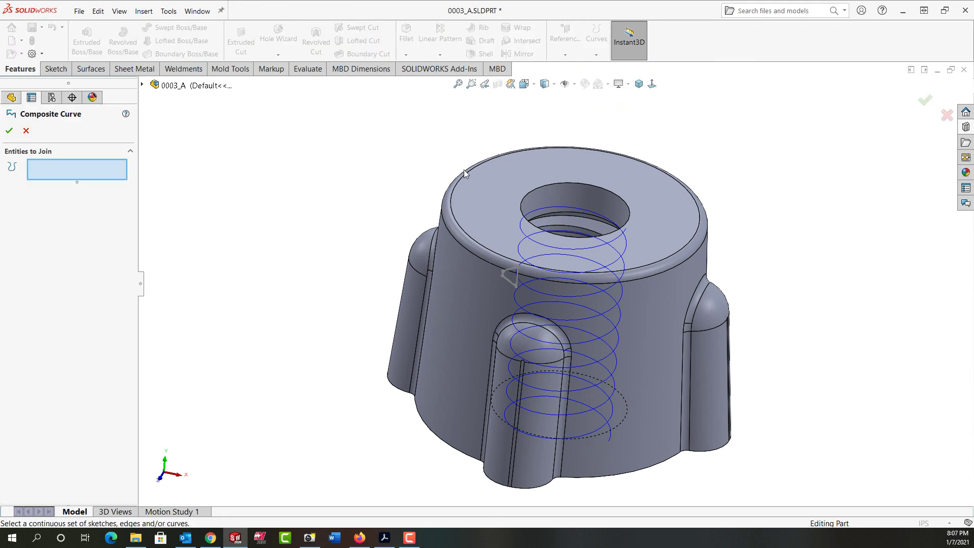
{"action": "left_click", "coordinate": [142, 85]}
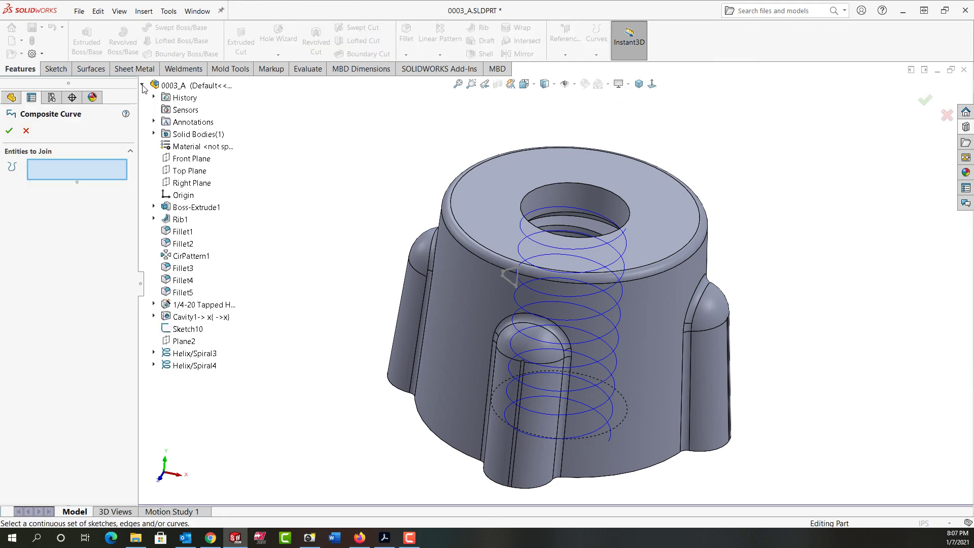
{"action": "left_click", "coordinate": [195, 353]}
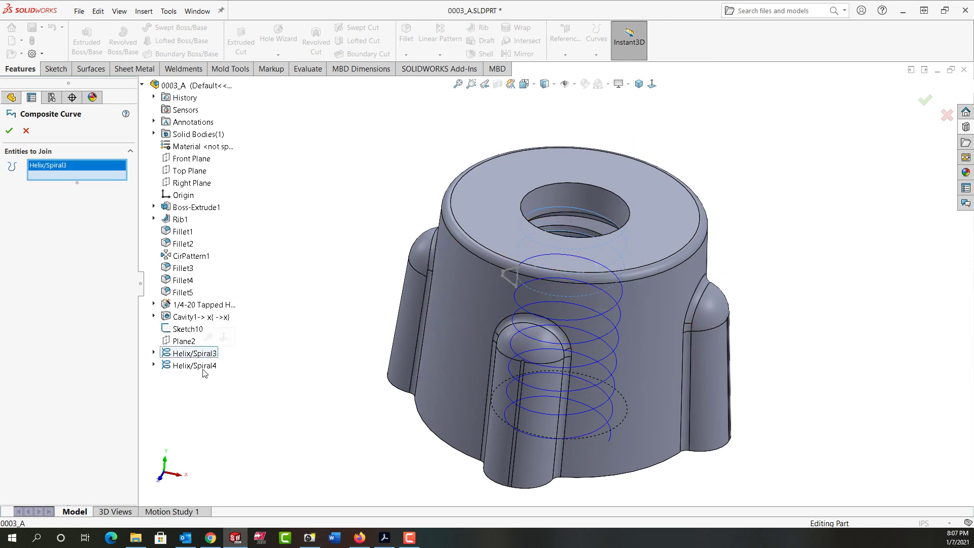
{"action": "left_click", "coordinate": [194, 365]}
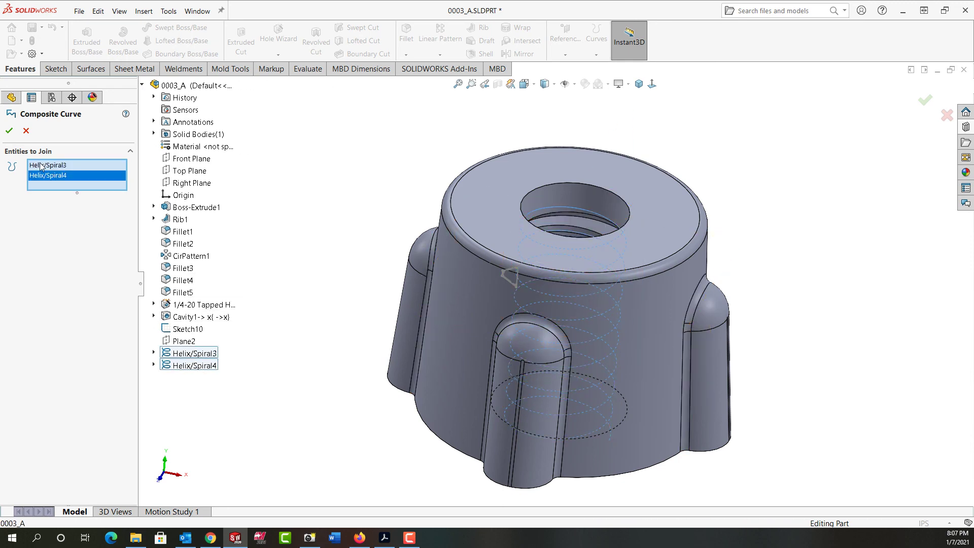
{"action": "left_click", "coordinate": [9, 131]}
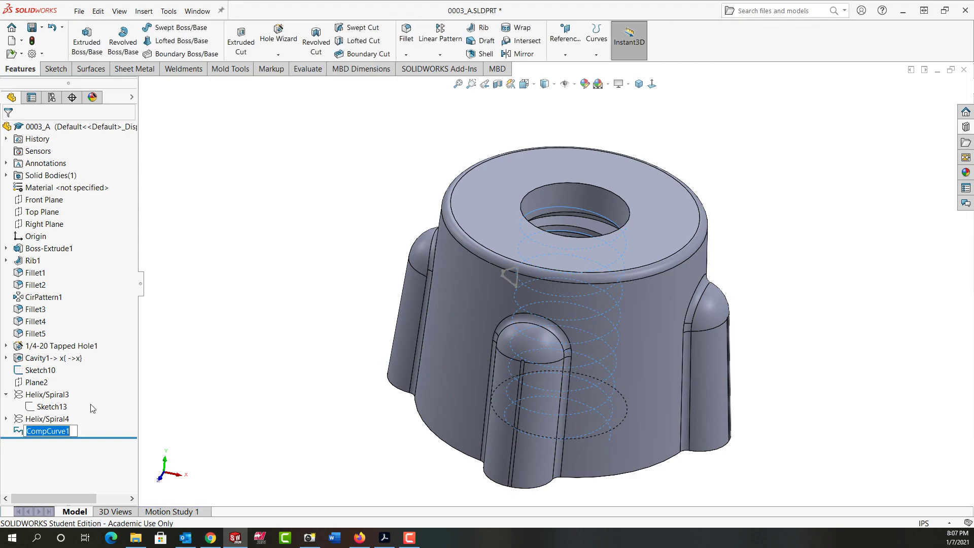